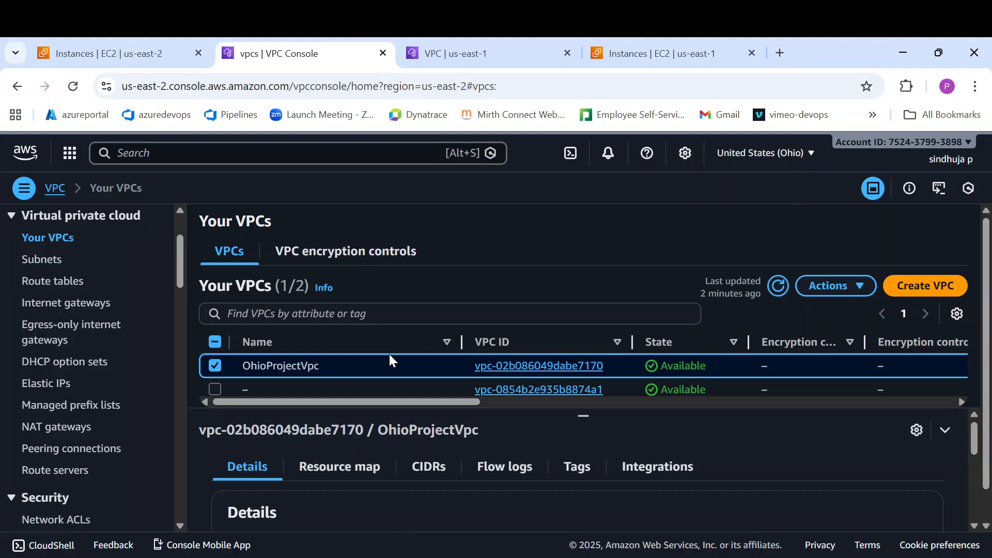
# Start a new VPC peering connection in the Ohio region named oh-vir-peer, with OhioProjectVpc as the requester VPC.
pyautogui.click(97, 450)
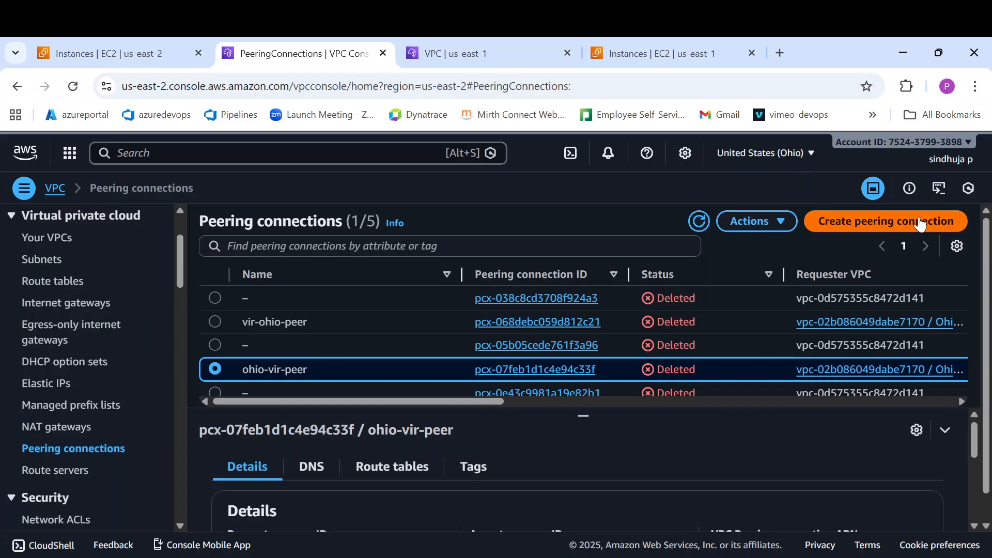
pyautogui.click(881, 221)
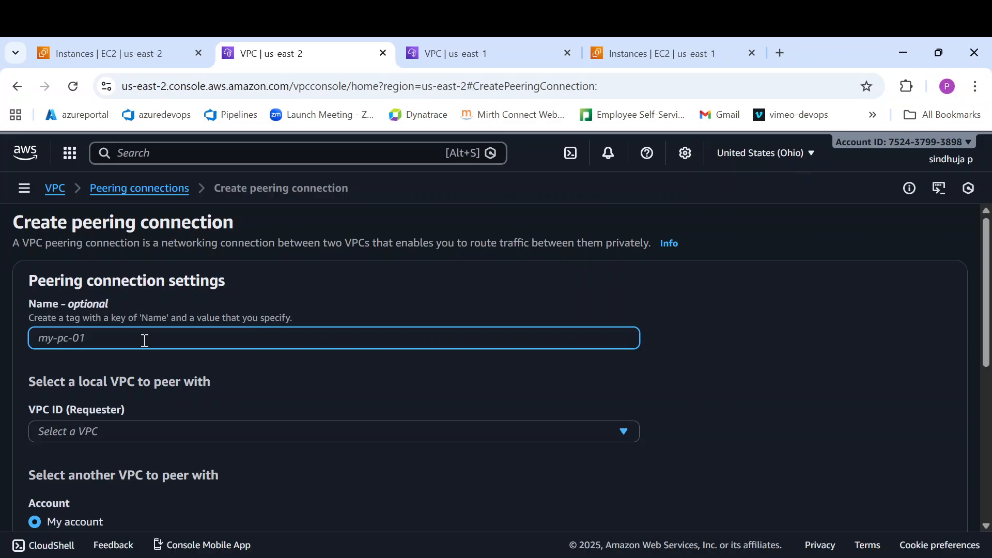
pyautogui.write('oh-vir-peer')
pyautogui.scroll(-1, 985, 340)
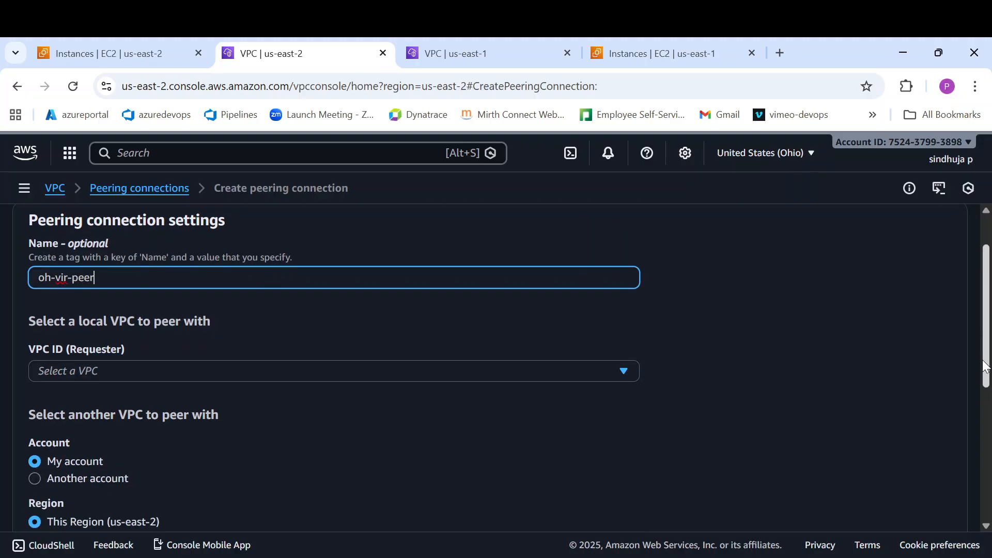
pyautogui.click(483, 368)
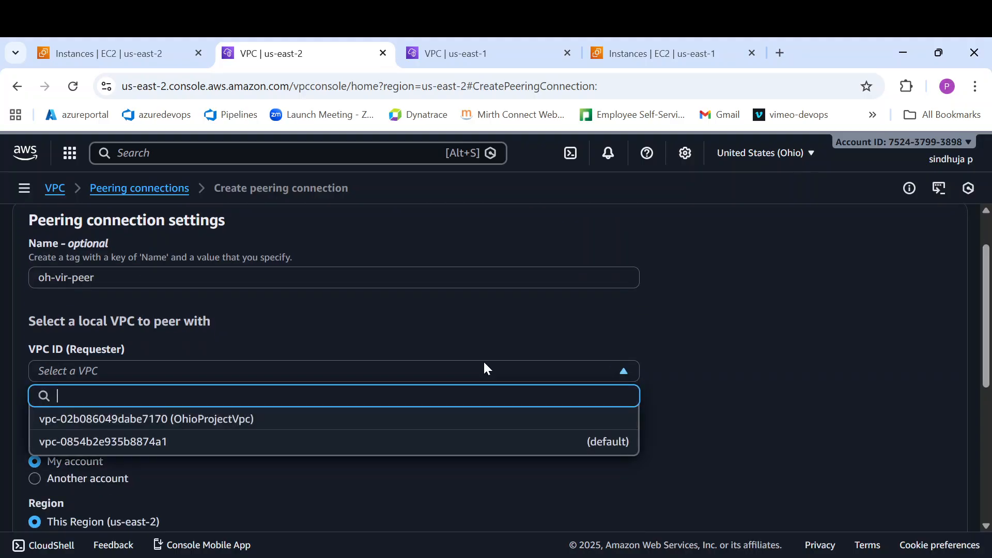
pyautogui.click(200, 420)
# Set the accepter side of the peering connection to another region, United States (N. Virginia) (us-east-1).
pyautogui.moveTo(985, 349); pyautogui.dragTo(976, 394)
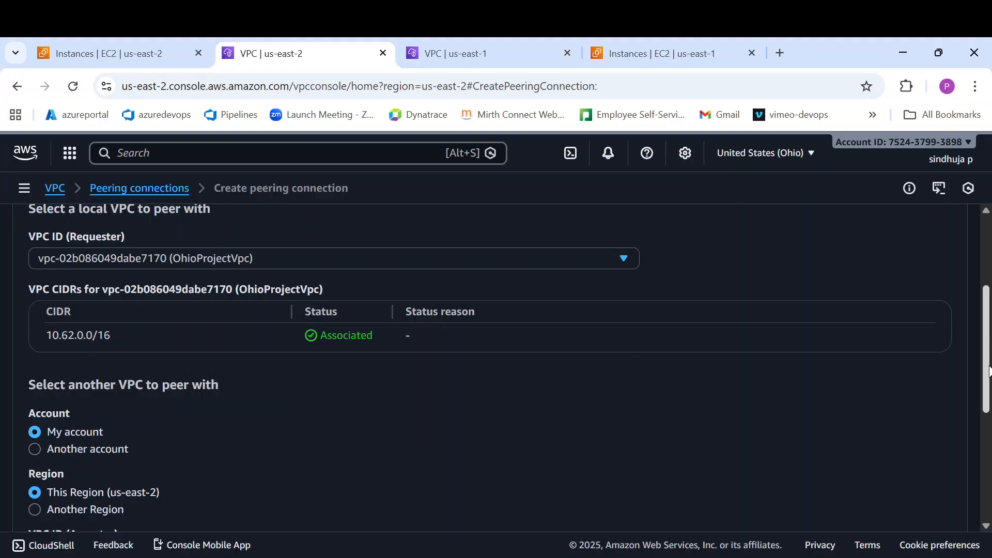
pyautogui.scroll(-1, 988, 369)
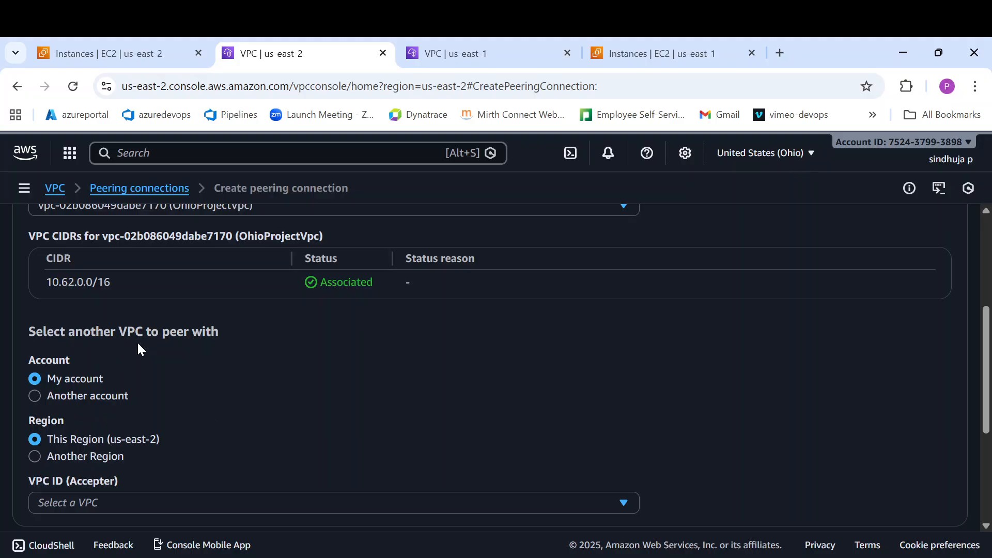
pyautogui.click(80, 460)
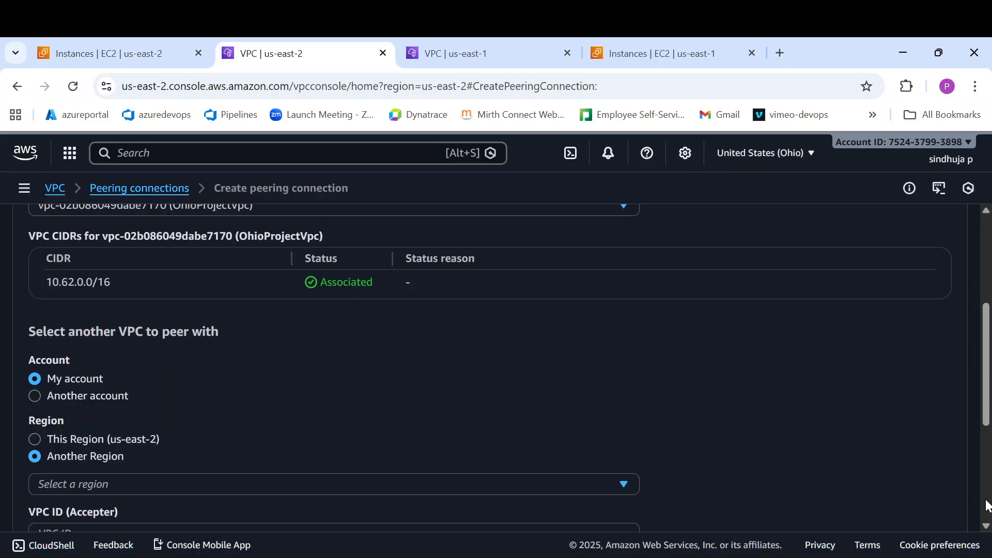
pyautogui.moveTo(986, 416); pyautogui.dragTo(986, 442)
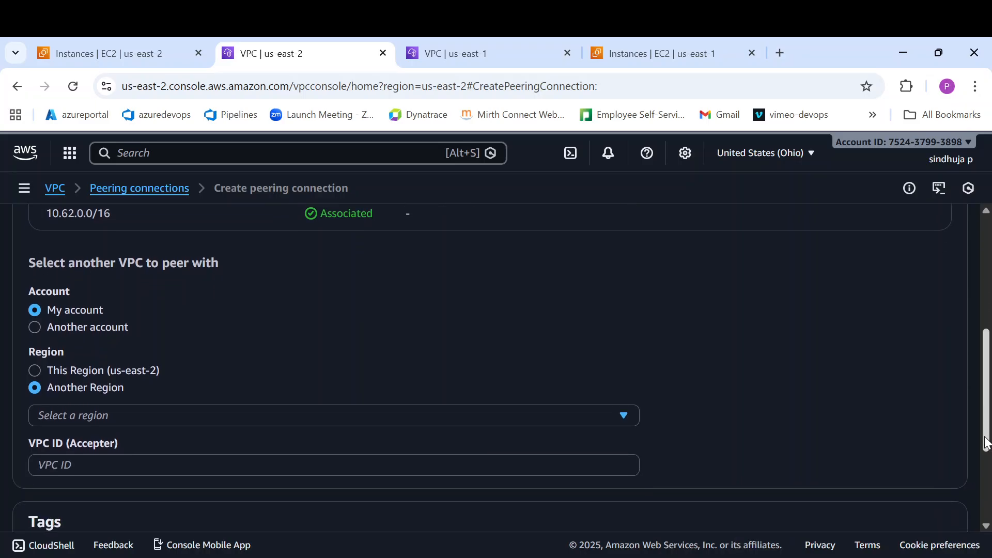
pyautogui.click(581, 417)
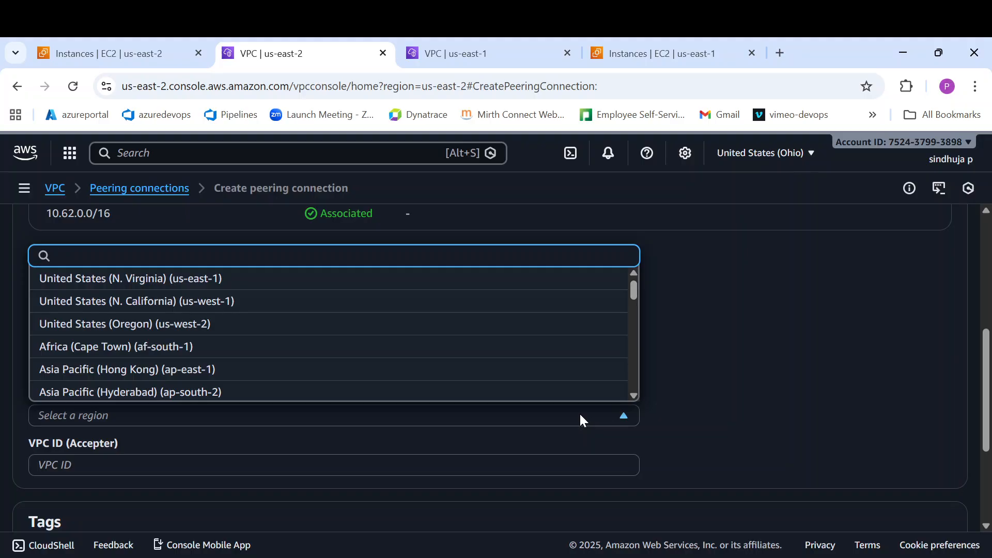
pyautogui.click(320, 282)
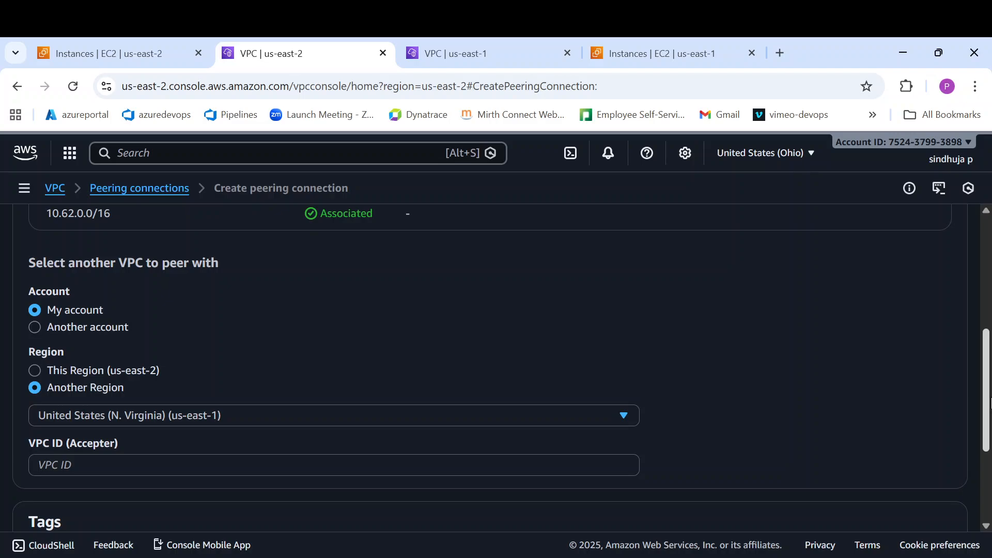
# Copy ProjectVpc's VPC ID from the N. Virginia console into the accepter VPC ID and create the peering connection.
pyautogui.scroll(-3, 990, 403)
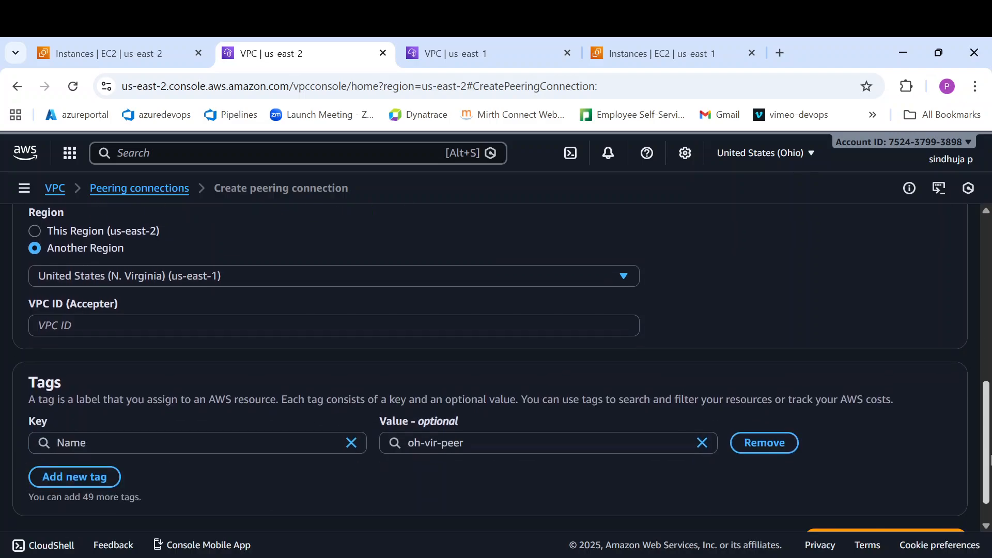
pyautogui.click(441, 50)
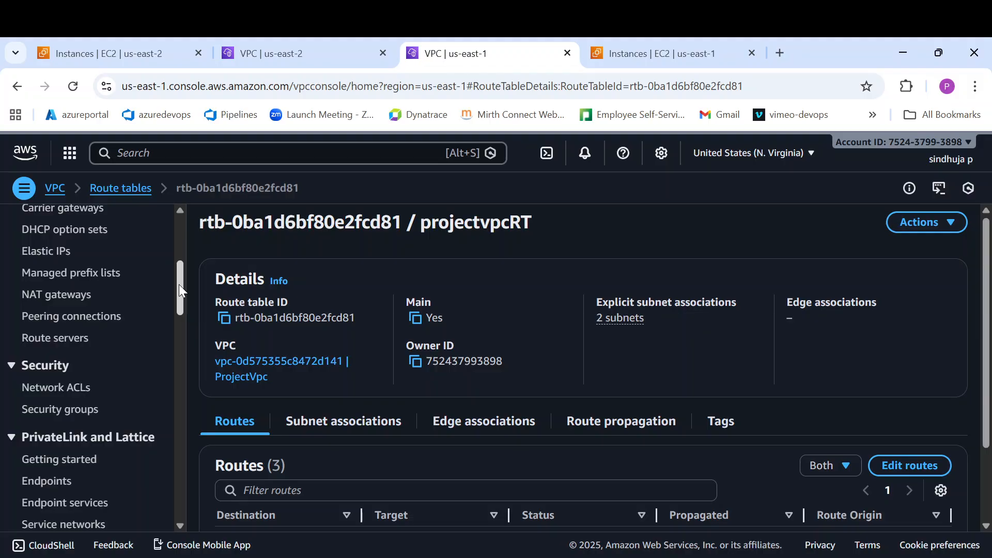
pyautogui.moveTo(179, 284); pyautogui.dragTo(177, 252)
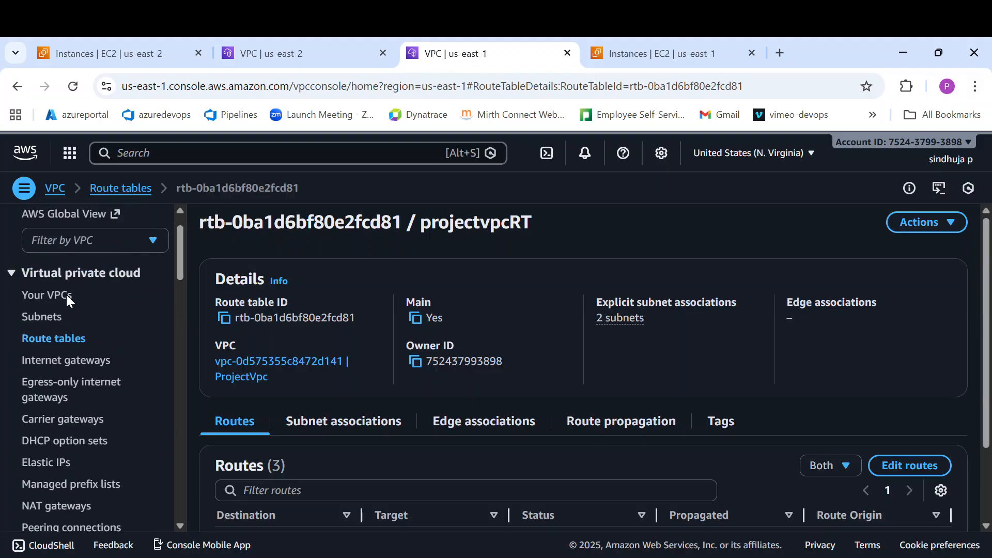
pyautogui.click(53, 303)
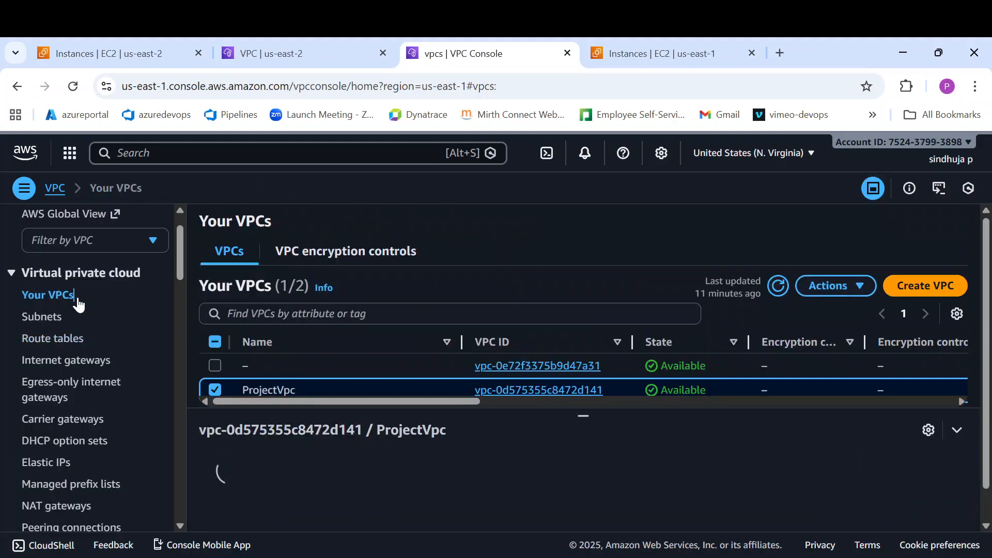
pyautogui.moveTo(614, 390); pyautogui.dragTo(471, 394)
pyautogui.hotkey('ctrl', 'c')
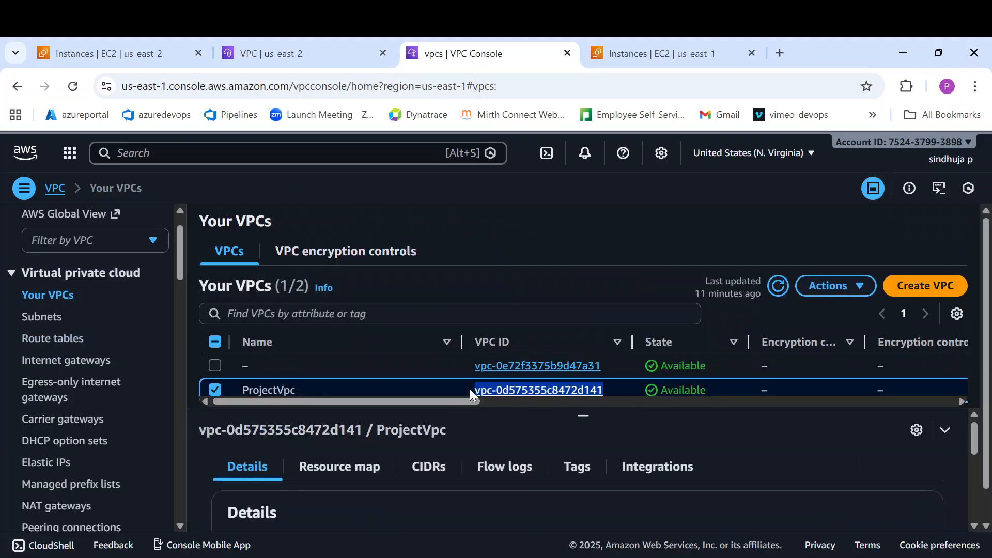
pyautogui.click(353, 45)
pyautogui.click(84, 311)
pyautogui.hotkey('ctrl', 'v')
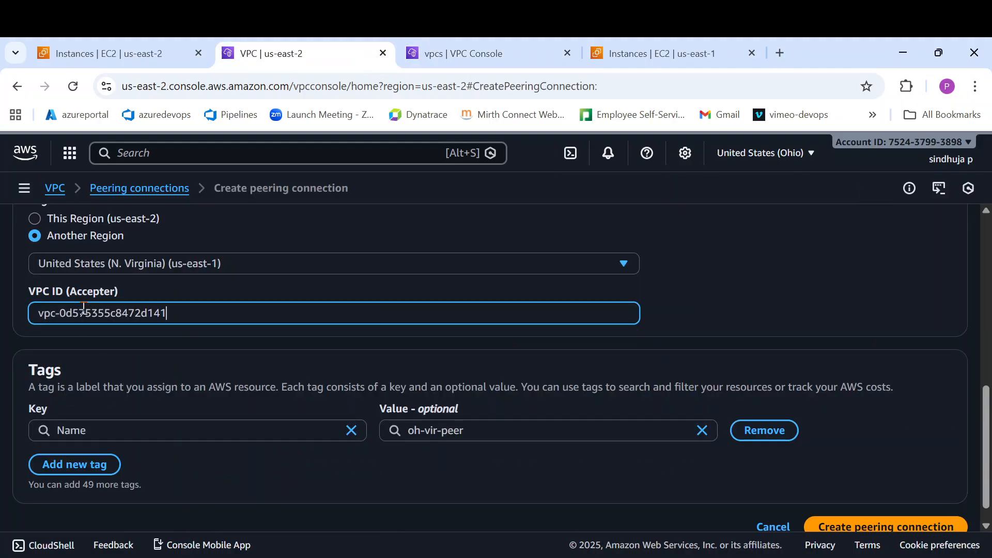
pyautogui.click(850, 532)
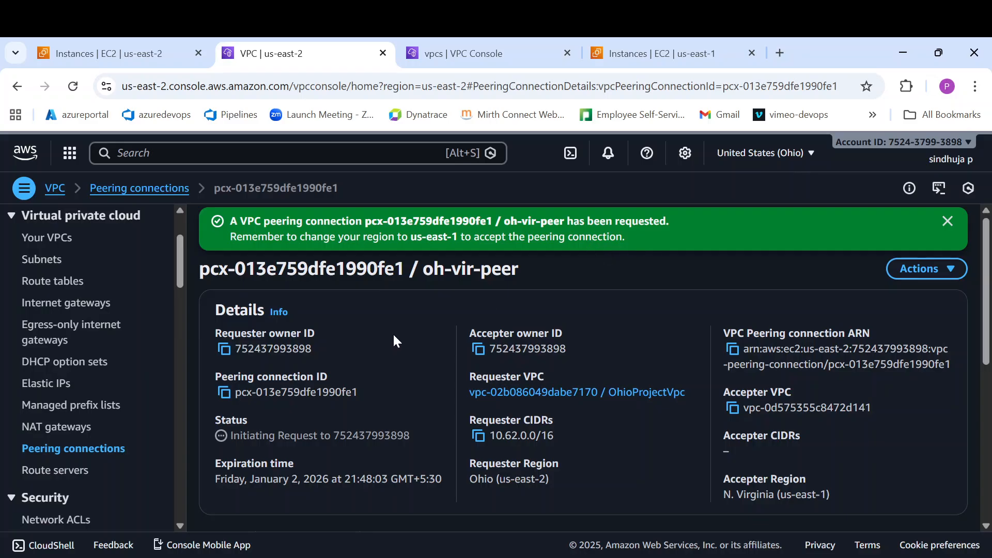
# In the N. Virginia console, refresh the peering connections and accept the pending request pcx-013e759dfe1990fe1 from the Ohio VPC.
pyautogui.click(480, 55)
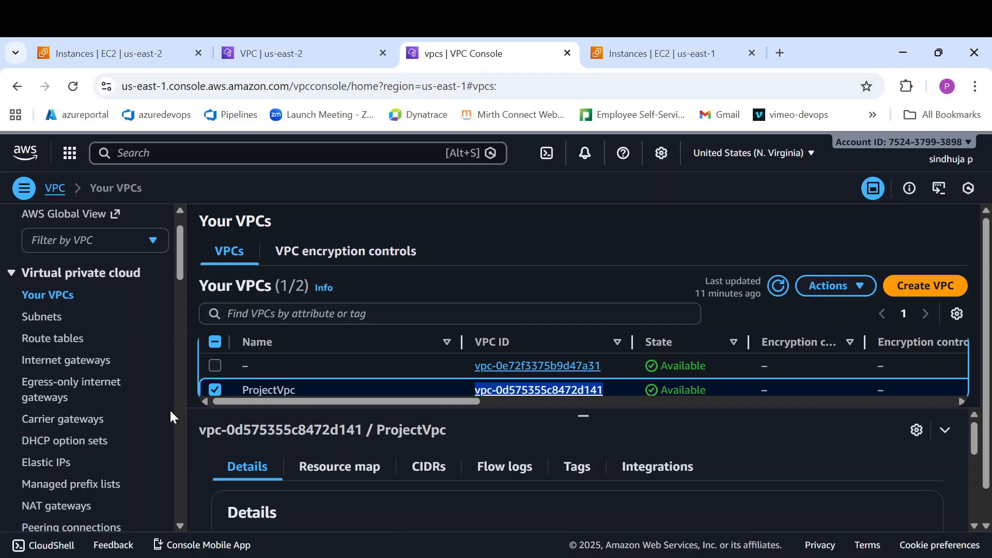
pyautogui.click(32, 529)
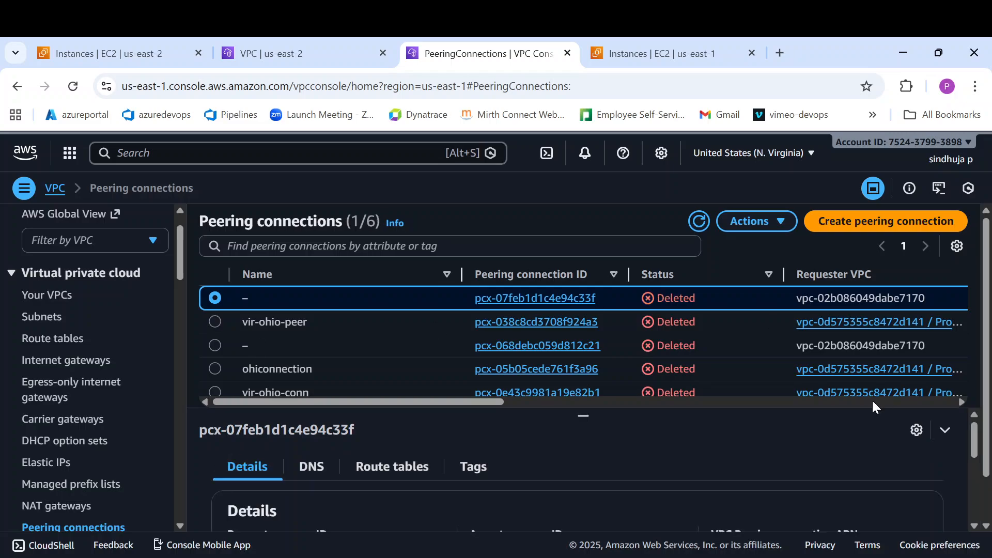
pyautogui.click(693, 218)
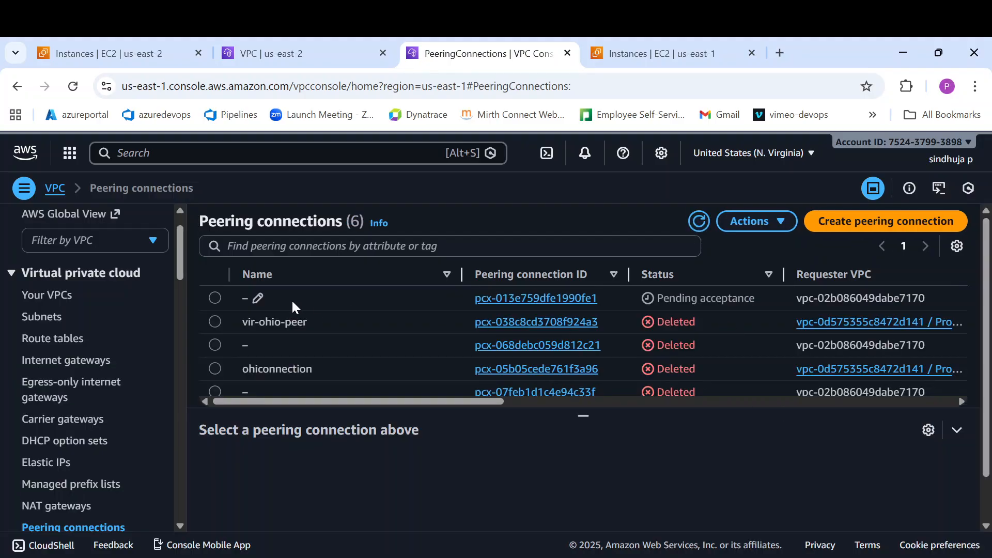
pyautogui.click(215, 298)
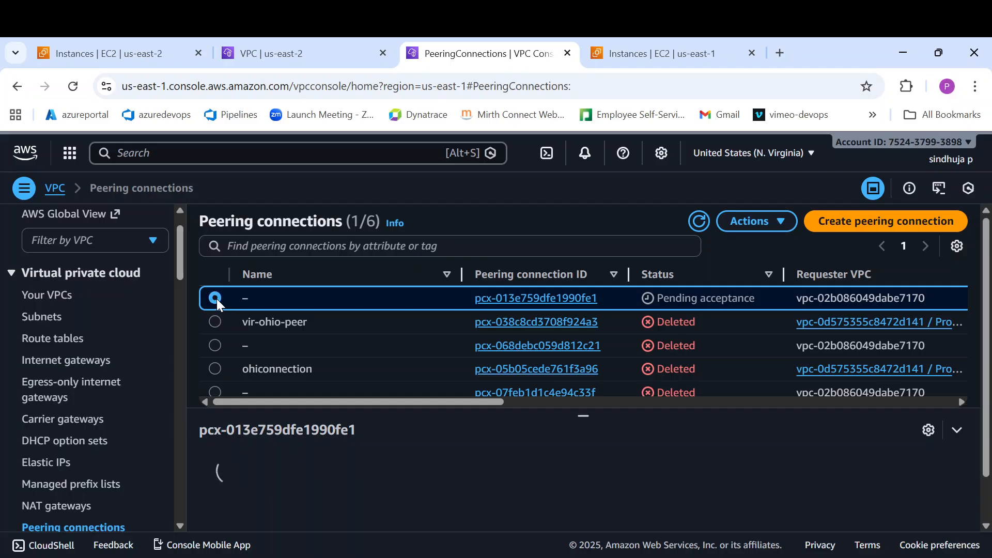
pyautogui.click(775, 227)
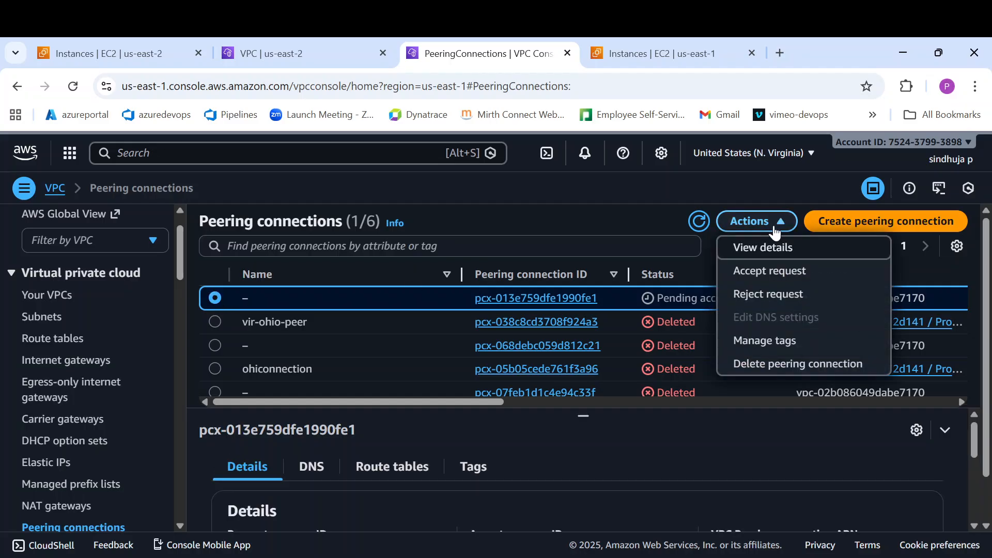
pyautogui.click(795, 270)
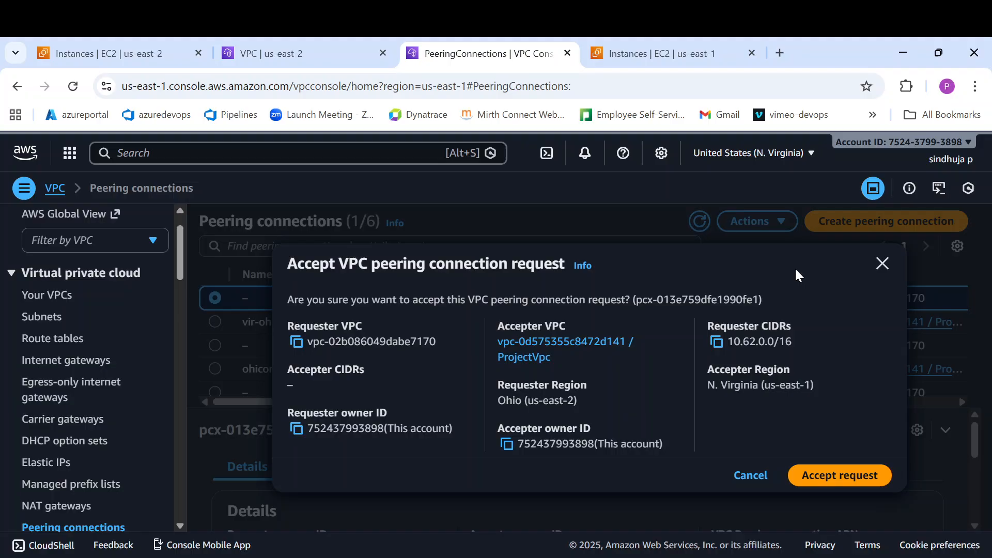
pyautogui.click(849, 470)
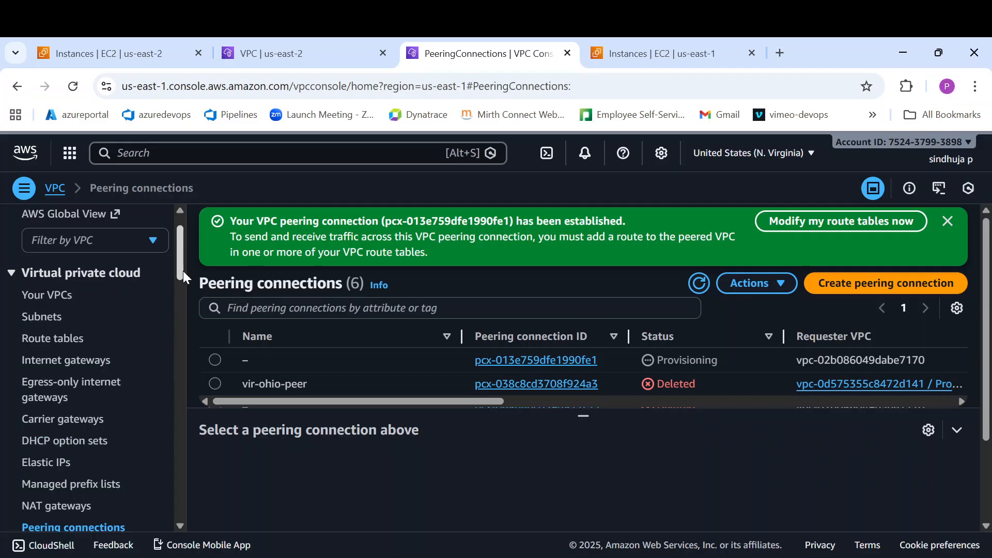
# In the projectvpcRT route table, retarget the 10.62.0.0/16 route to peering connection pcx-013e759dfe1990fe1 and save the changes.
pyautogui.moveTo(183, 271); pyautogui.dragTo(183, 272)
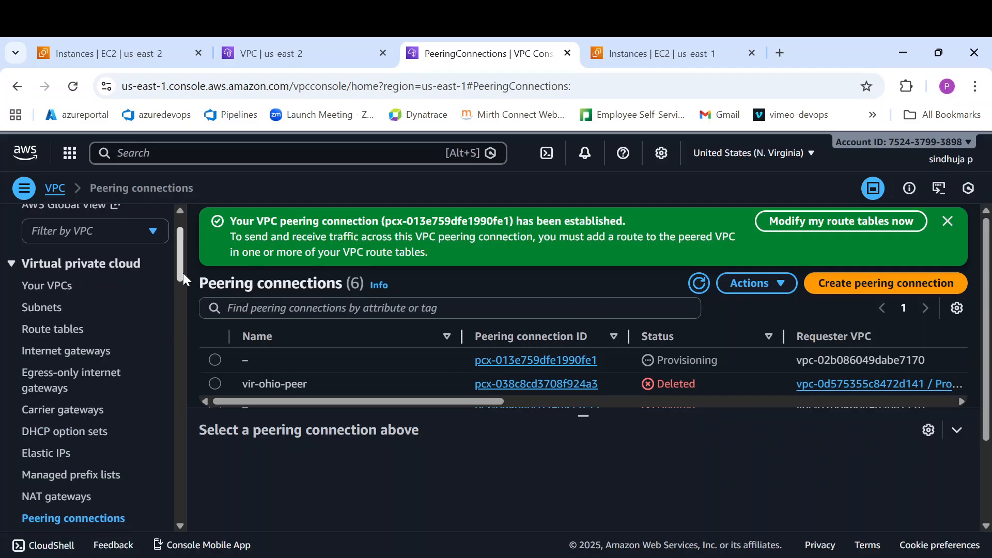
pyautogui.click(72, 331)
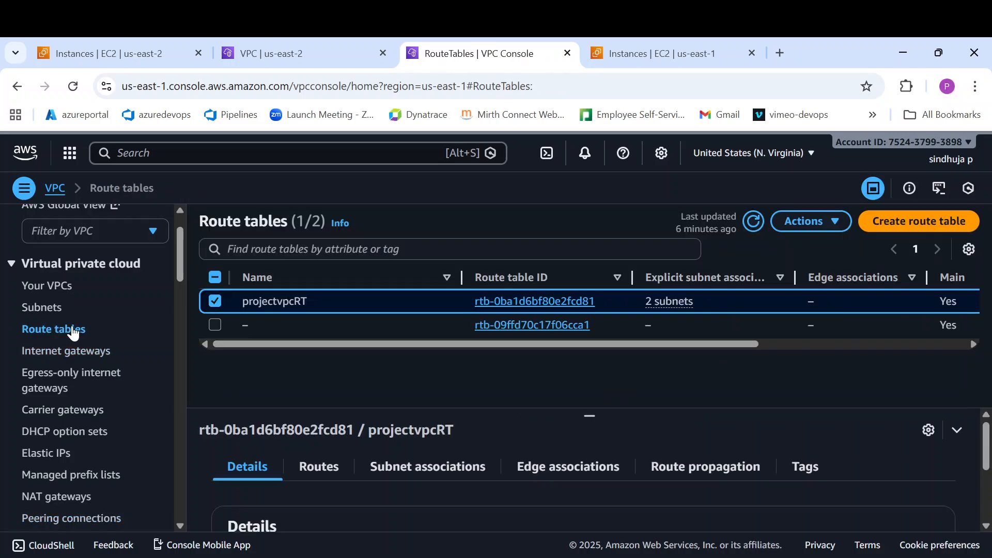
pyautogui.click(829, 223)
pyautogui.click(841, 364)
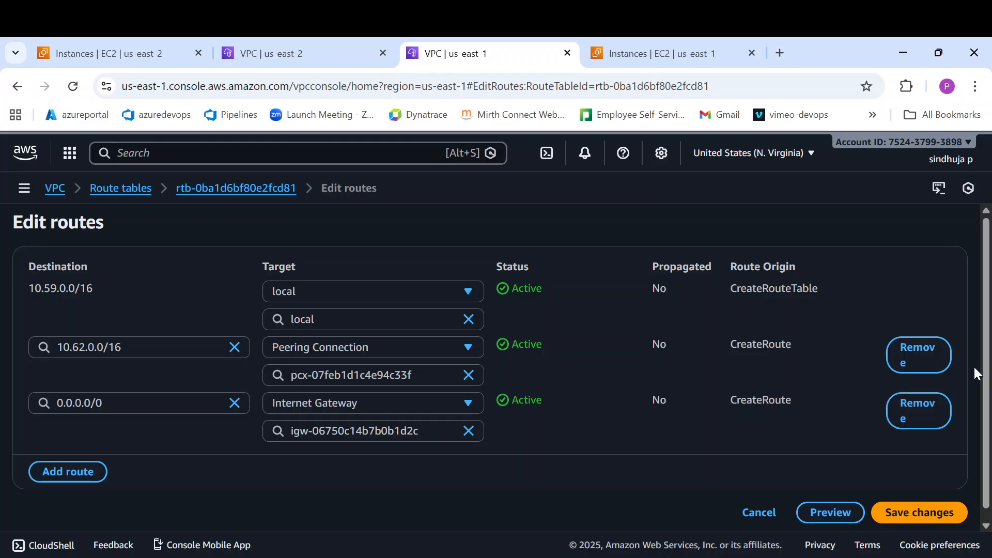
pyautogui.scroll(-1, 496, 362)
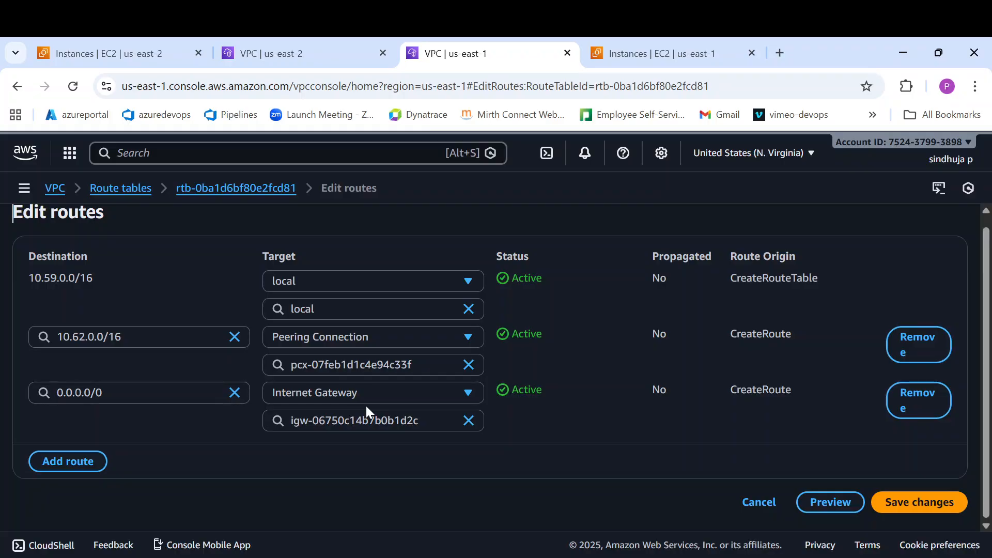
pyautogui.click(152, 339)
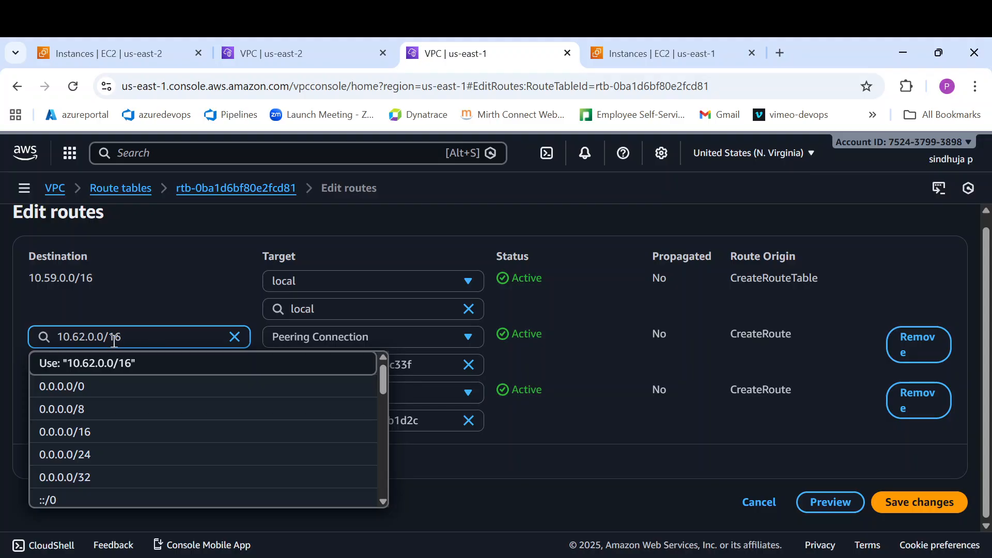
pyautogui.click(470, 509)
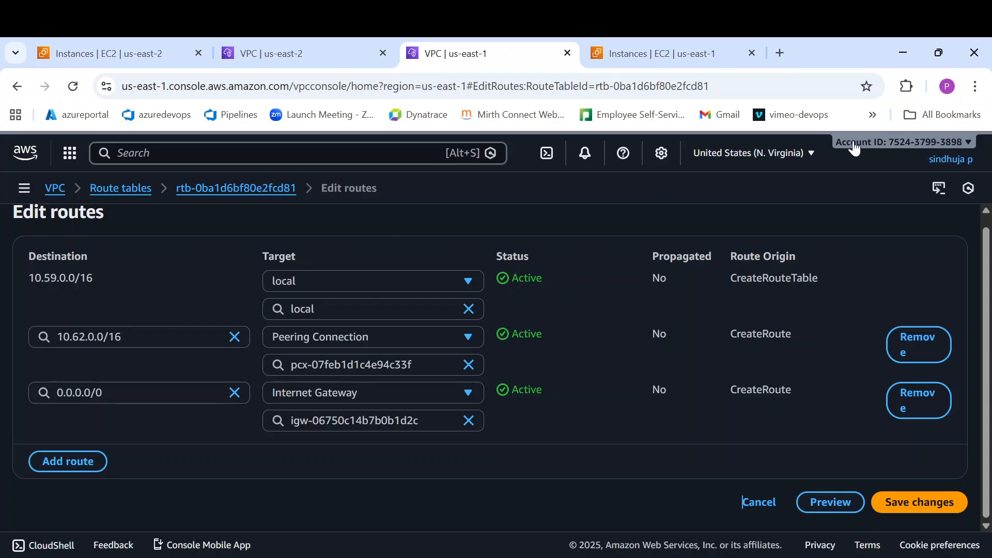
pyautogui.click(315, 339)
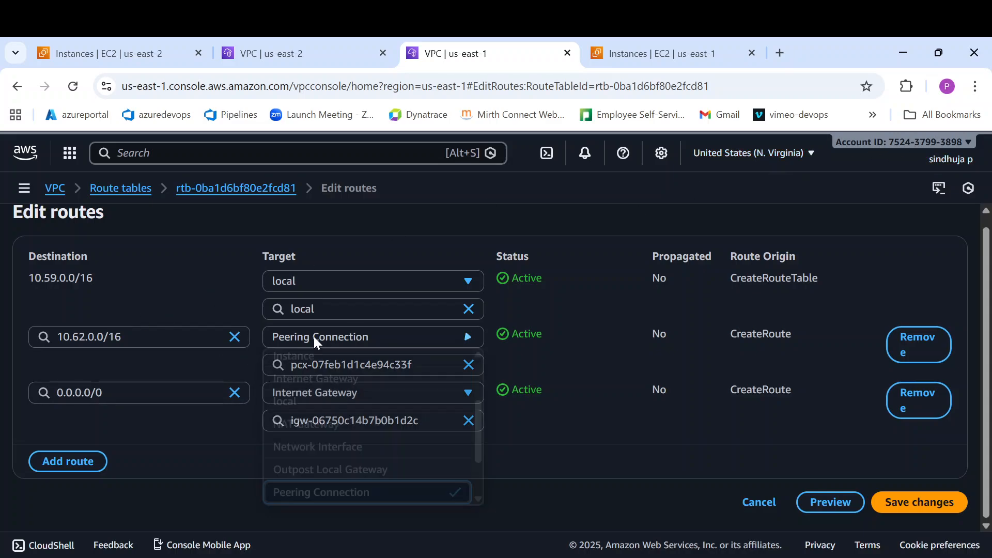
pyautogui.click(322, 495)
pyautogui.click(372, 363)
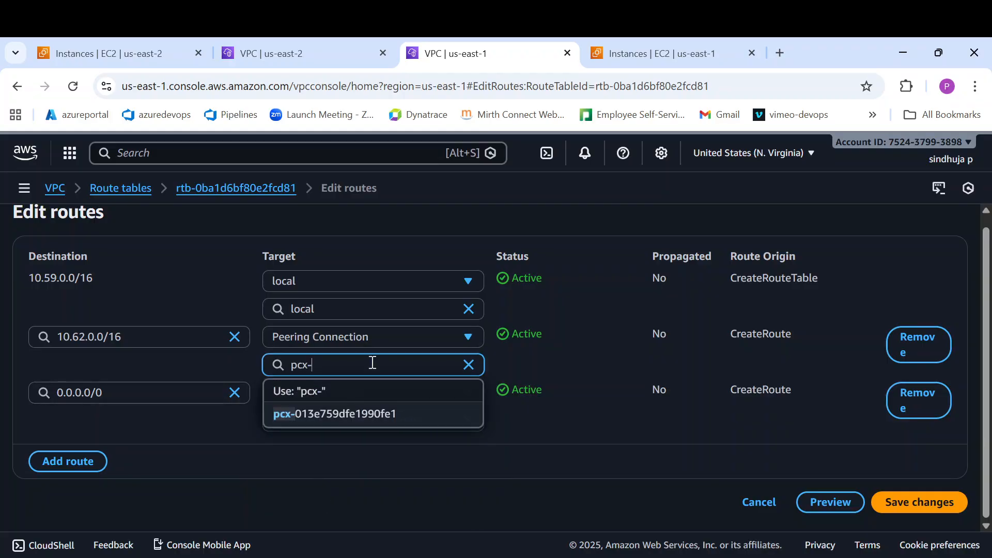
pyautogui.click(388, 417)
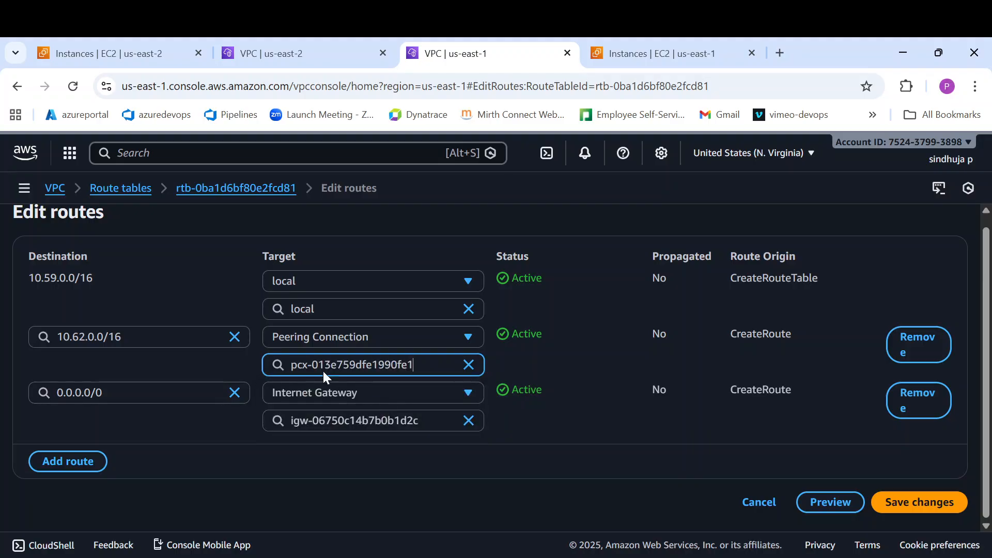
pyautogui.click(906, 507)
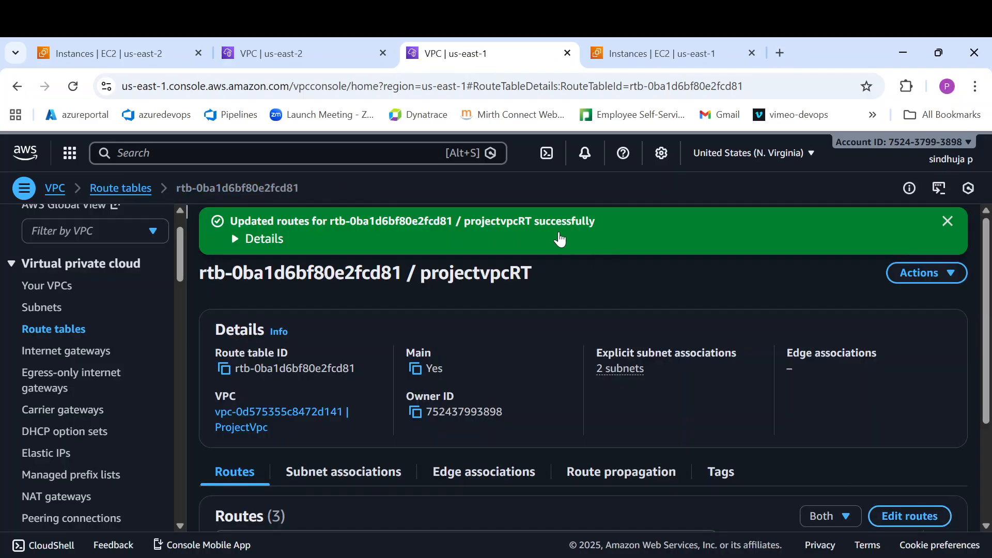
# In the Ohio VPC console, open the routes of ohio-routetable for editing.
pyautogui.click(305, 49)
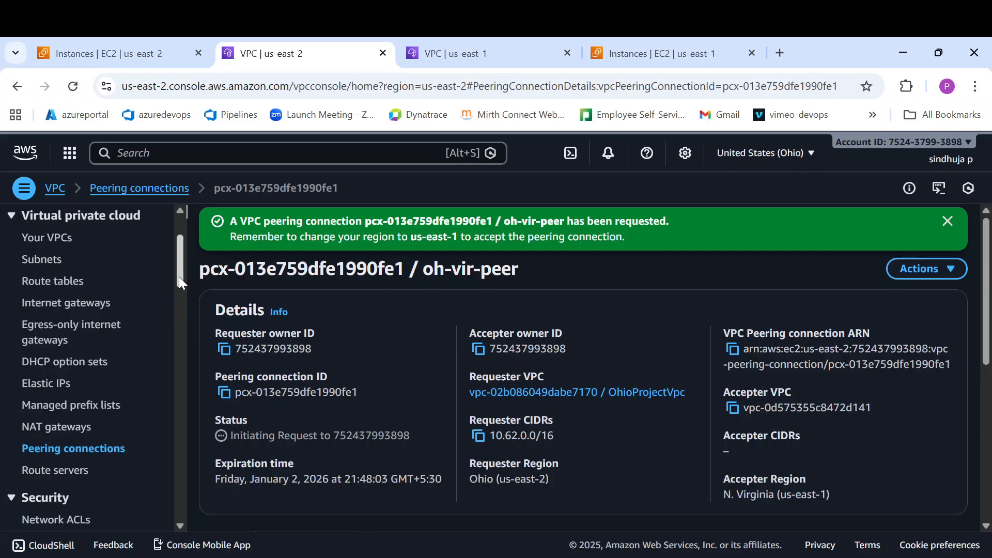
pyautogui.scroll(-1, 180, 279)
pyautogui.moveTo(181, 284)
pyautogui.mouseDown()
pyautogui.moveTo(178, 296)
pyautogui.moveTo(181, 265)
pyautogui.mouseUp()
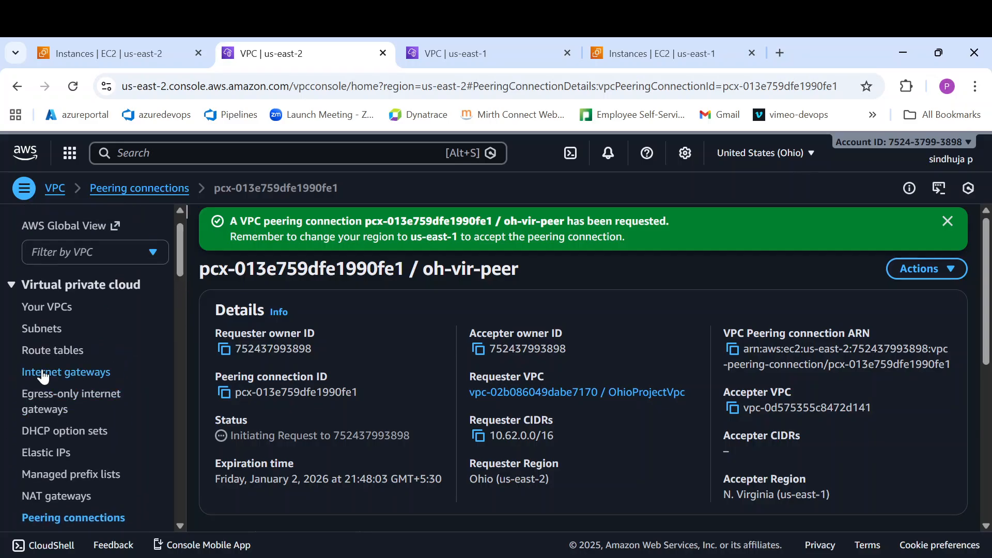
pyautogui.click(38, 353)
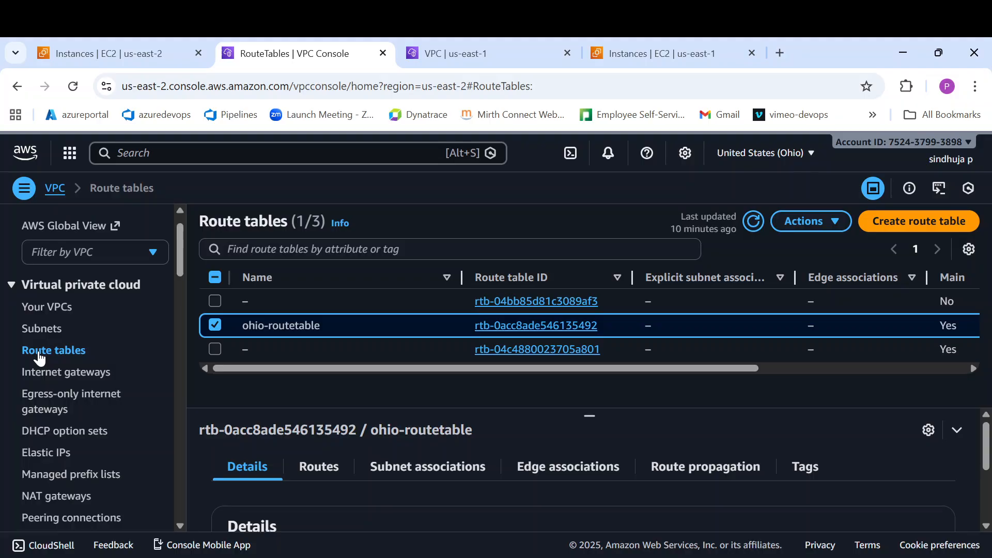
pyautogui.click(809, 223)
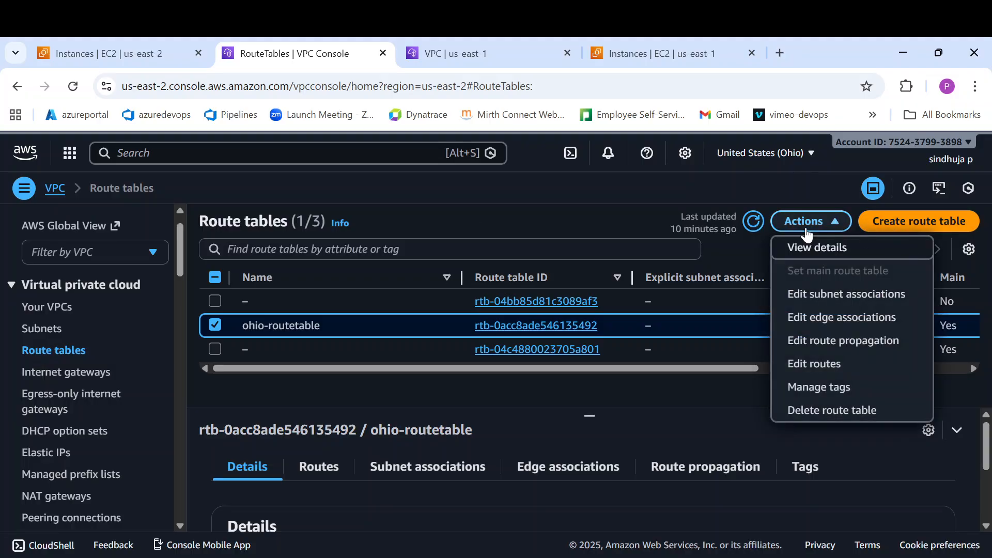
pyautogui.click(818, 365)
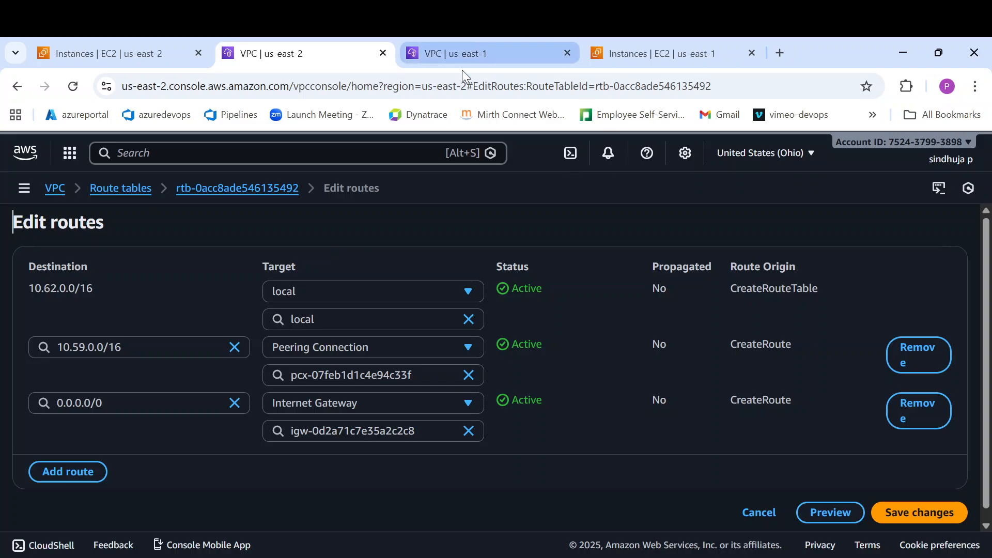
# Retarget the 10.59.0.0/16 route to peering connection pcx-013e759dfe1990fe1 (oh-vir-peer) and save the changes.
pyautogui.click(371, 350)
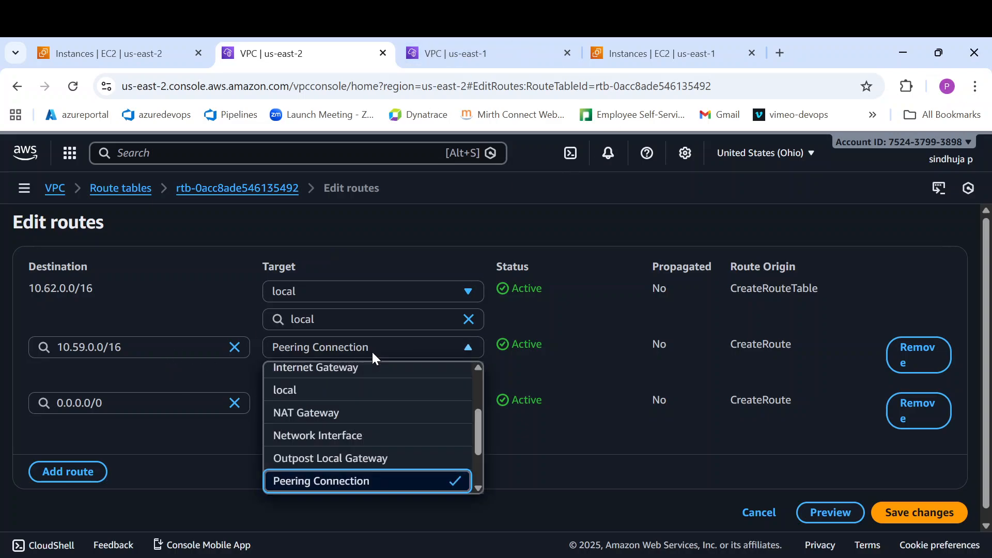
pyautogui.click(350, 483)
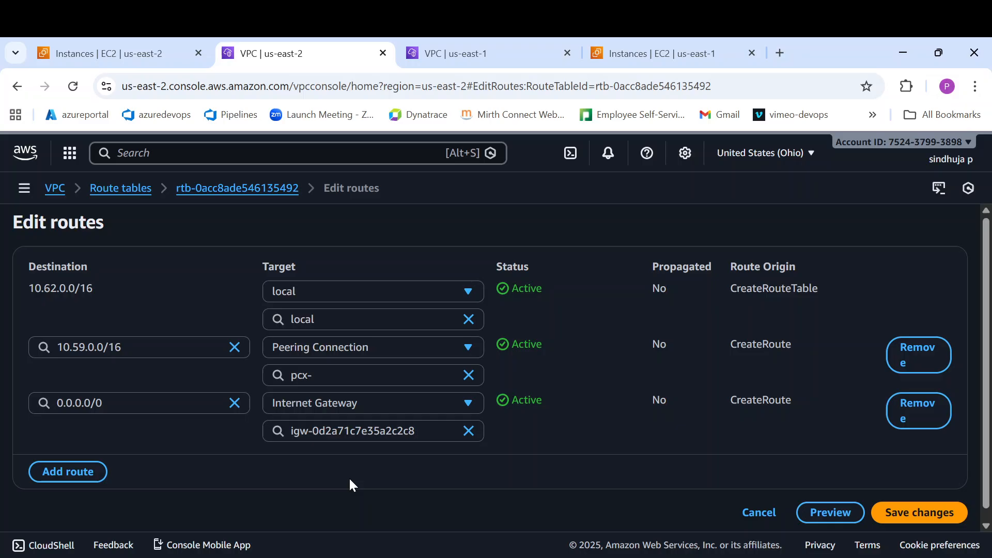
pyautogui.click(337, 378)
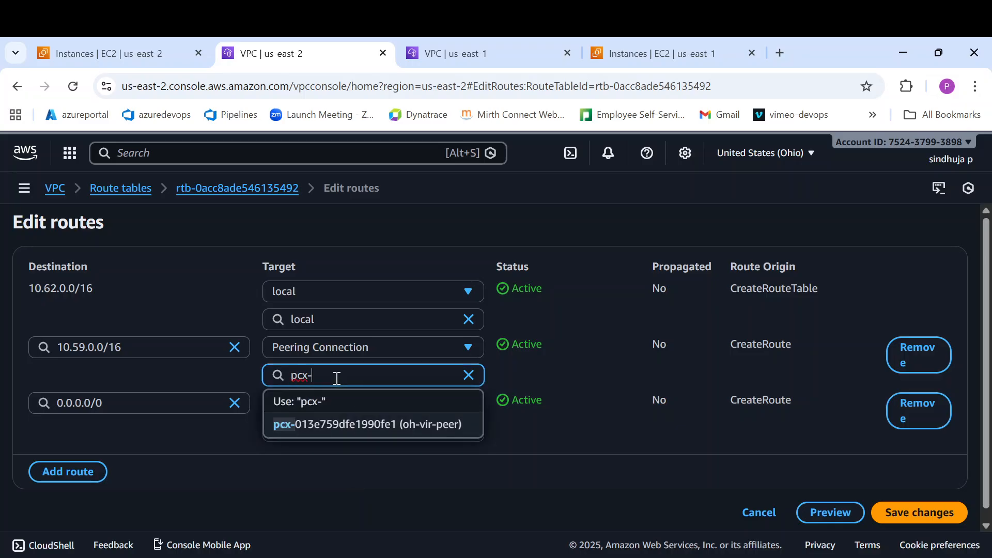
pyautogui.click(368, 431)
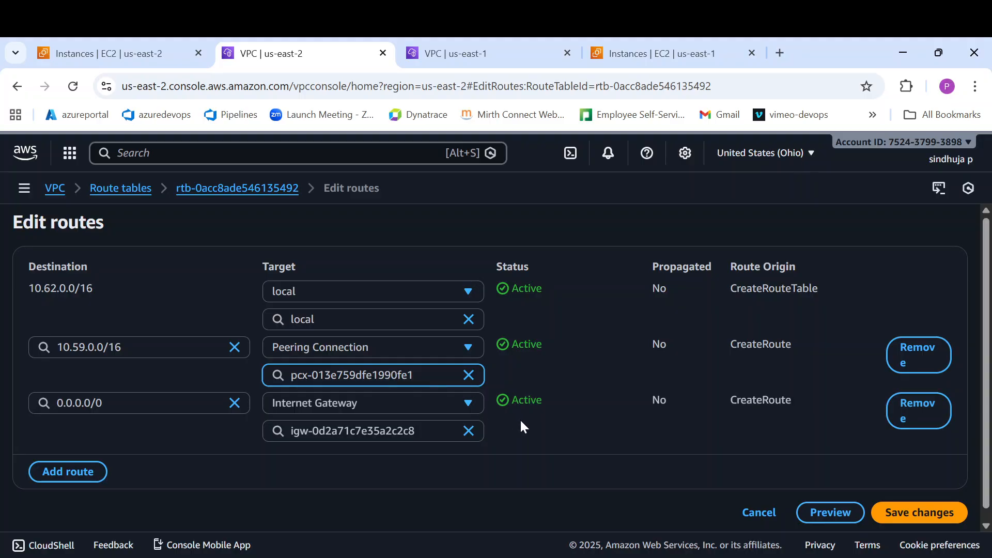
pyautogui.click(908, 511)
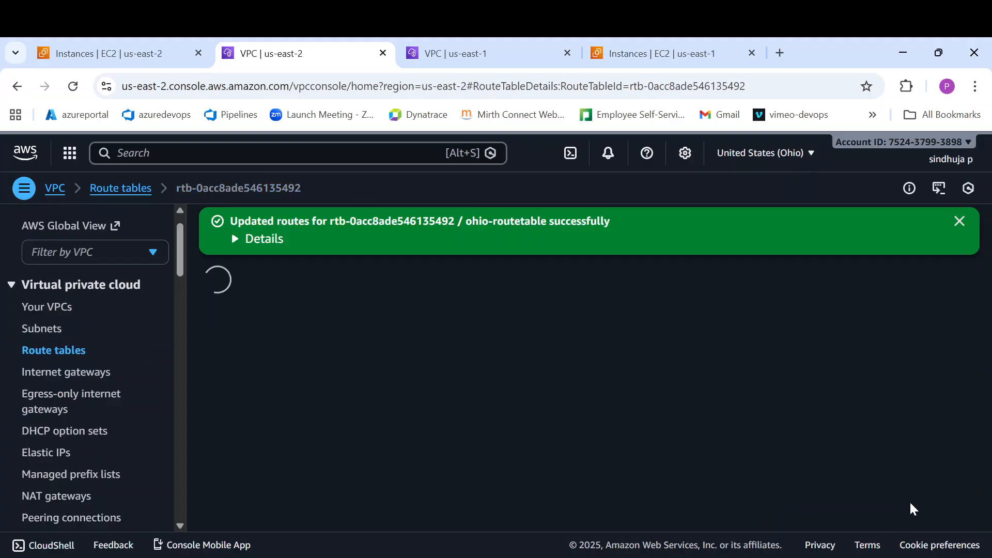
pyautogui.click(606, 557)
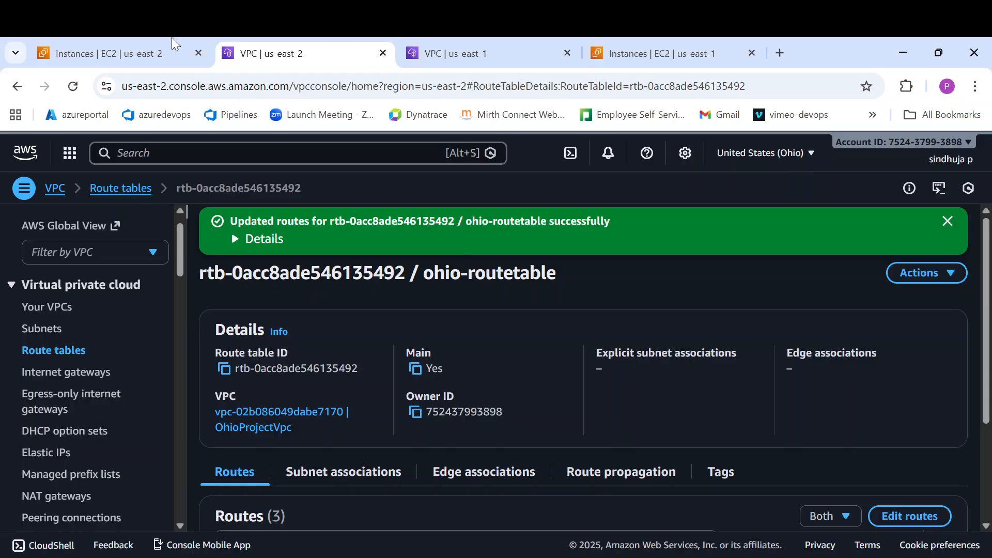
pyautogui.click(109, 49)
pyautogui.click(618, 56)
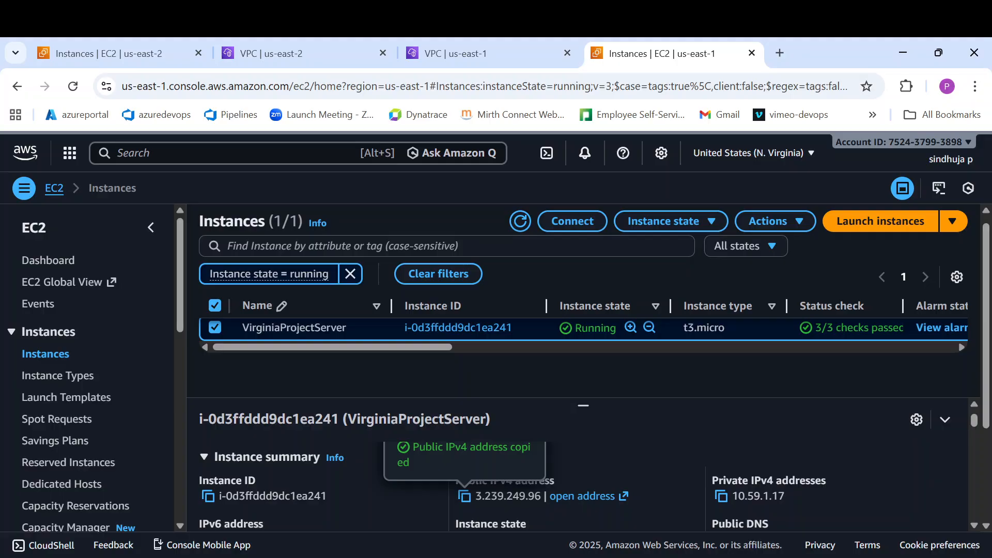
pyautogui.hotkey('alt', 'Tab')
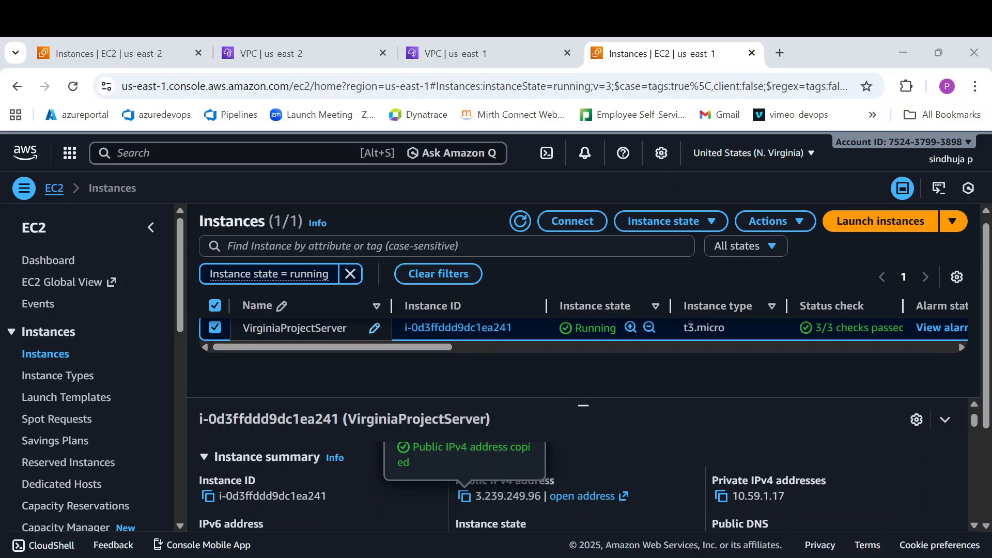
pyautogui.click(468, 498)
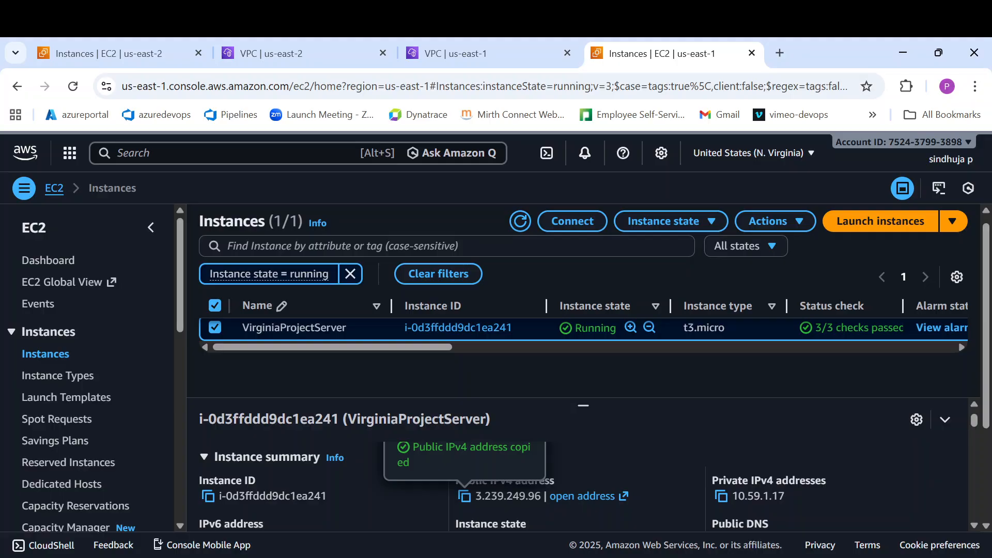
pyautogui.hotkey('alt', 'Tab')
pyautogui.click(172, 200)
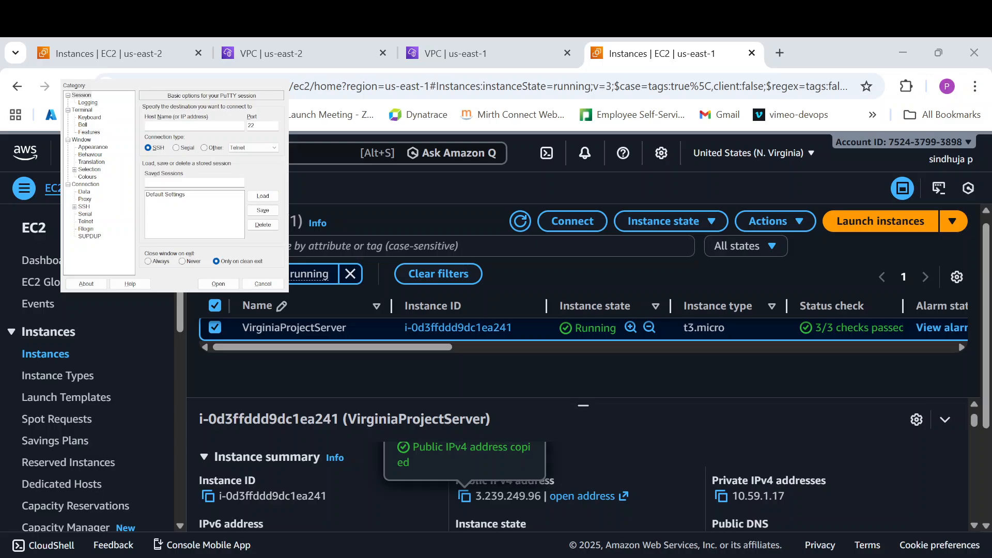
pyautogui.click(159, 127)
pyautogui.write('ubuntu@')
pyautogui.click(465, 496)
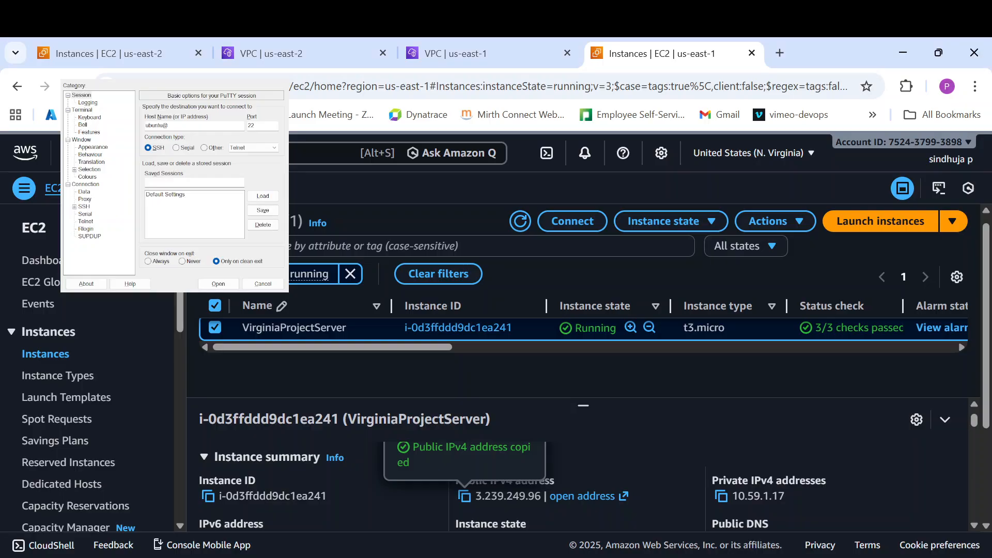
pyautogui.hotkey('alt', 'Tab')
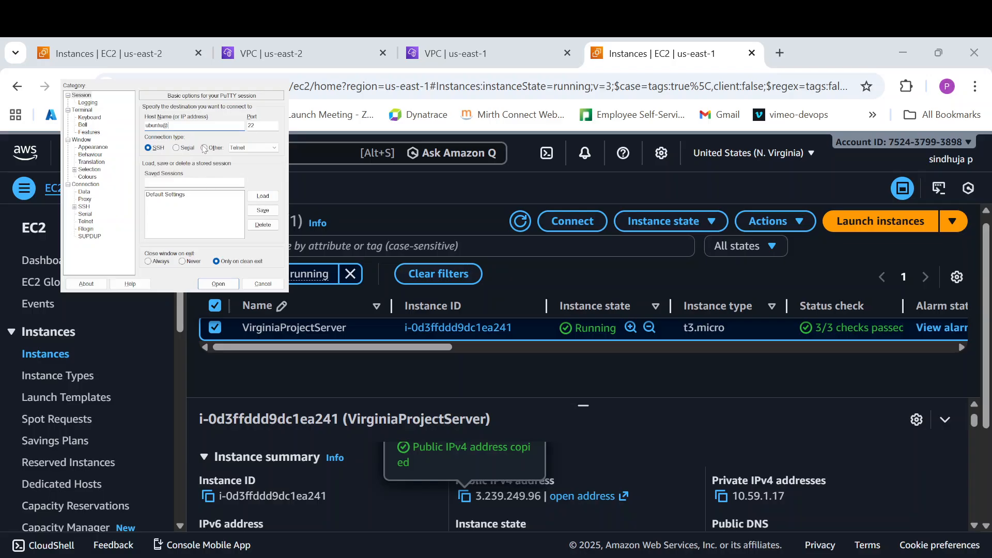
pyautogui.hotkey('ctrl', 'v')
# Choose the Virginia server's private key file in the SSH authentication credentials and open the PuTTY session.
pyautogui.click(75, 207)
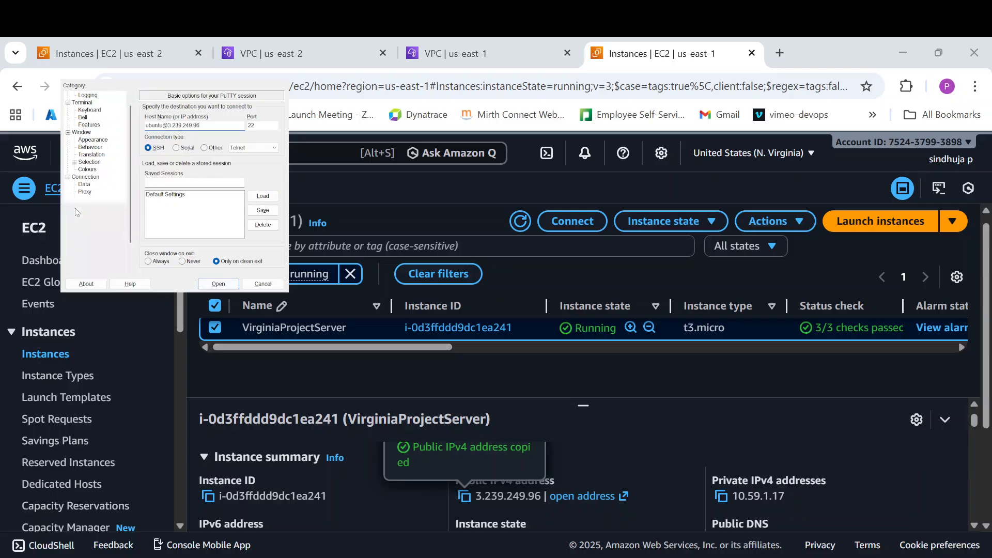
pyautogui.click(80, 229)
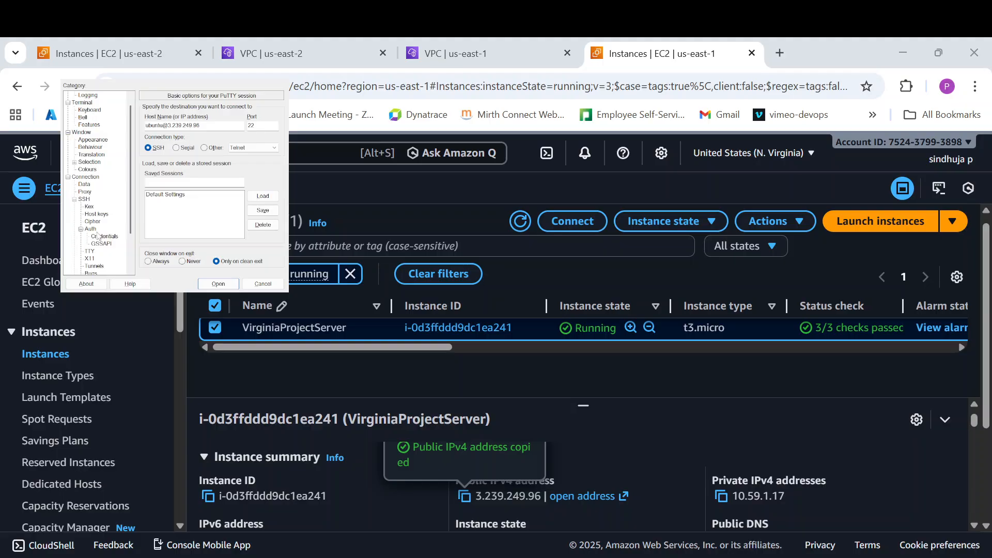
pyautogui.click(102, 237)
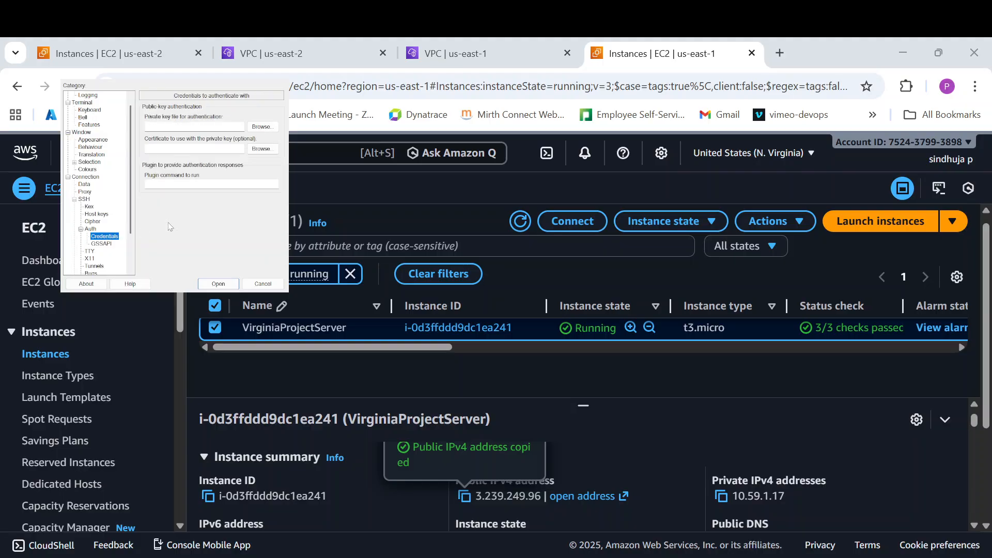
pyautogui.click(256, 129)
pyautogui.click(219, 284)
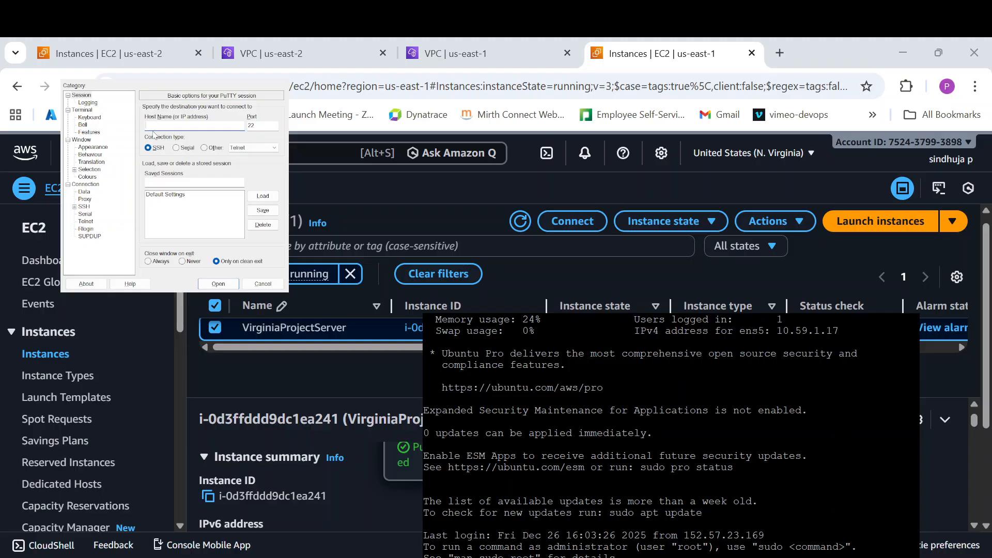
pyautogui.write('ubuntu@')
pyautogui.hotkey('alt', 'Tab')
pyautogui.click(652, 266)
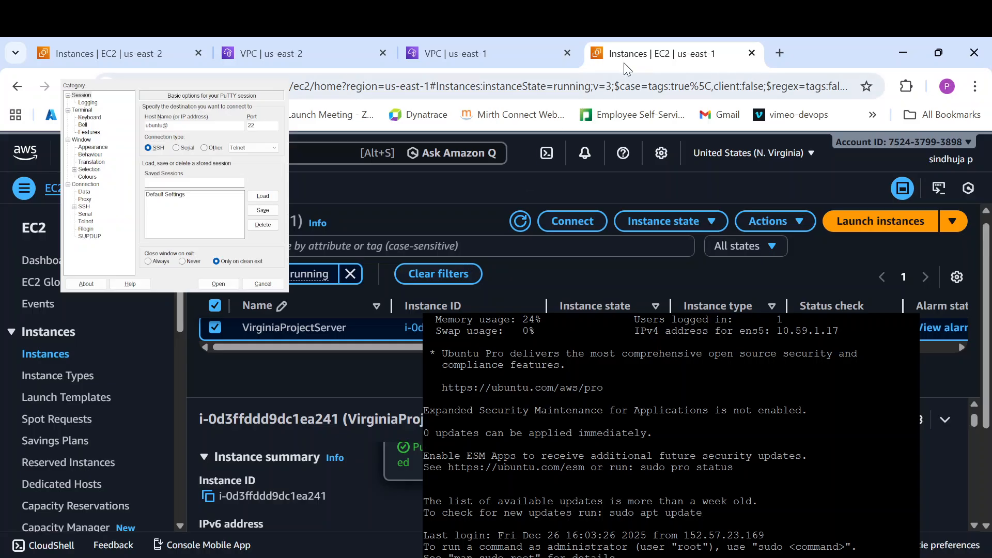
pyautogui.click(74, 56)
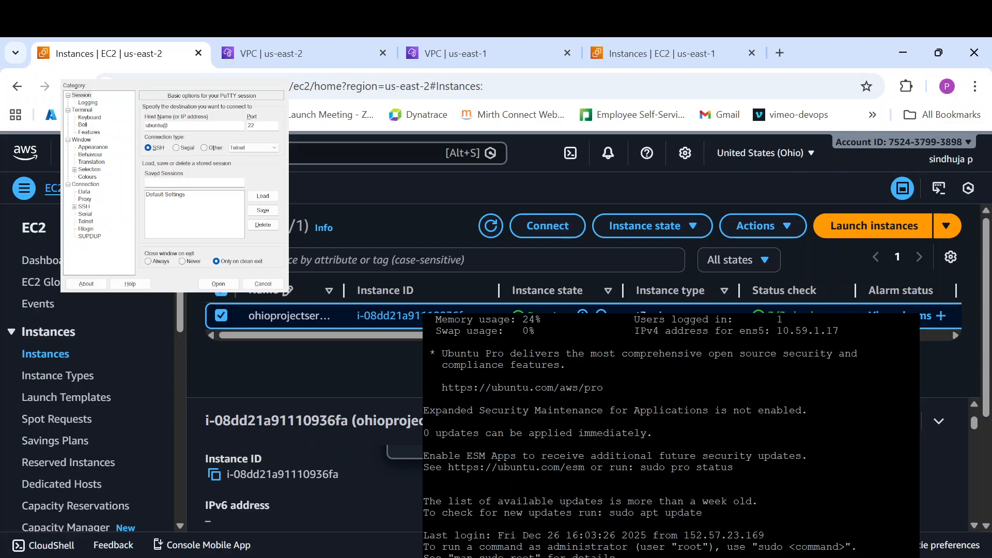
pyautogui.hotkey('alt', 'Tab')
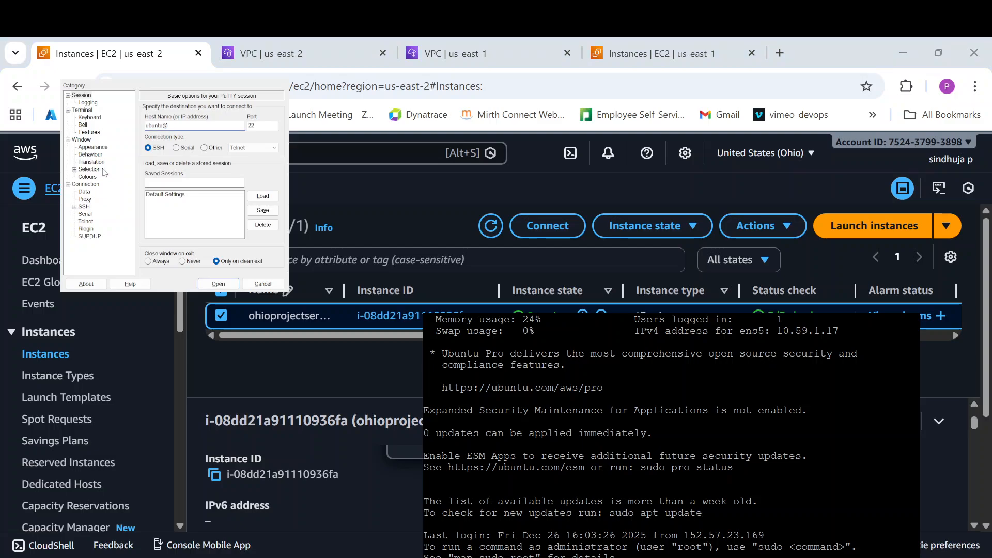
pyautogui.write('3.144.103.114')
# Load the Ohio key pair file from Downloads as the SSH private key and open the session to the Ohio server.
pyautogui.click(75, 207)
pyautogui.click(81, 229)
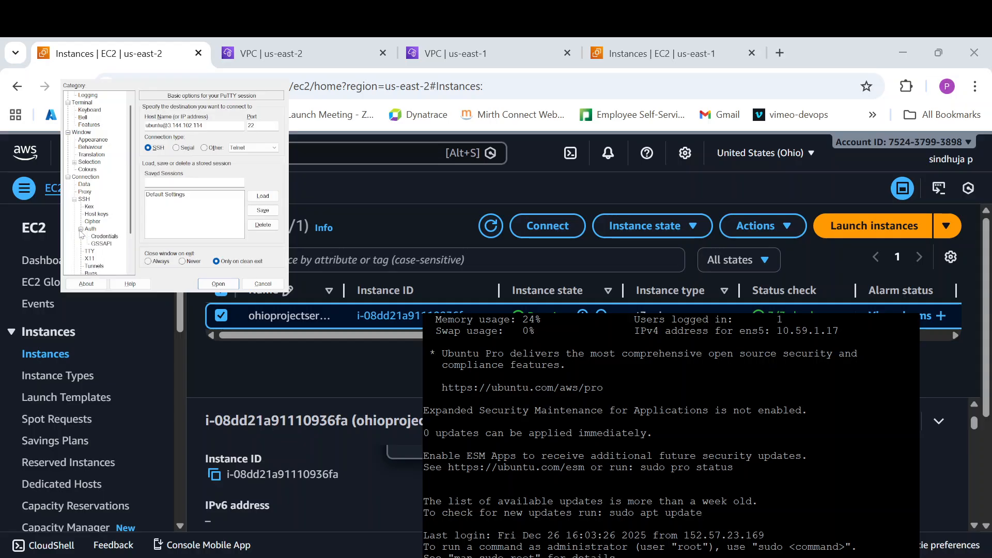
pyautogui.click(105, 236)
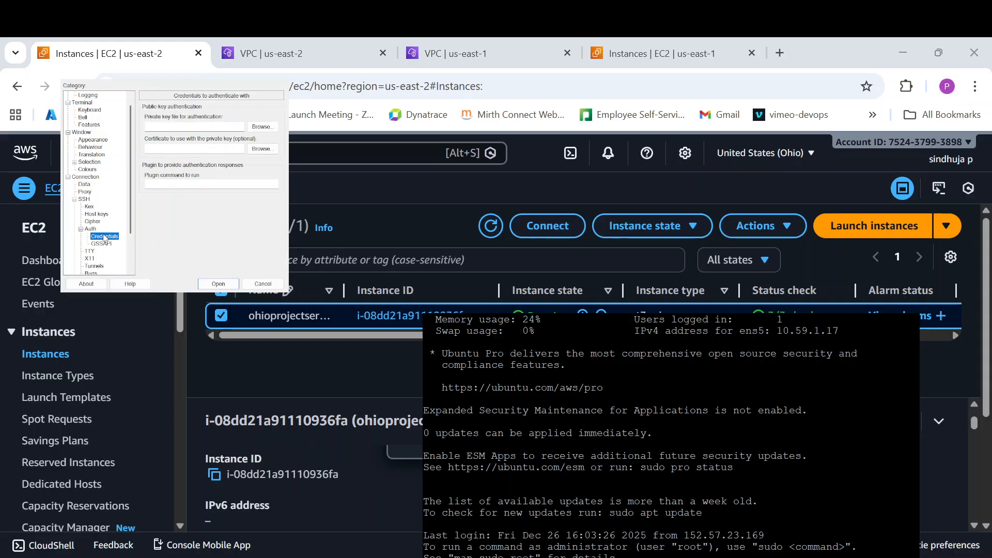
pyautogui.click(256, 127)
pyautogui.click(281, 251)
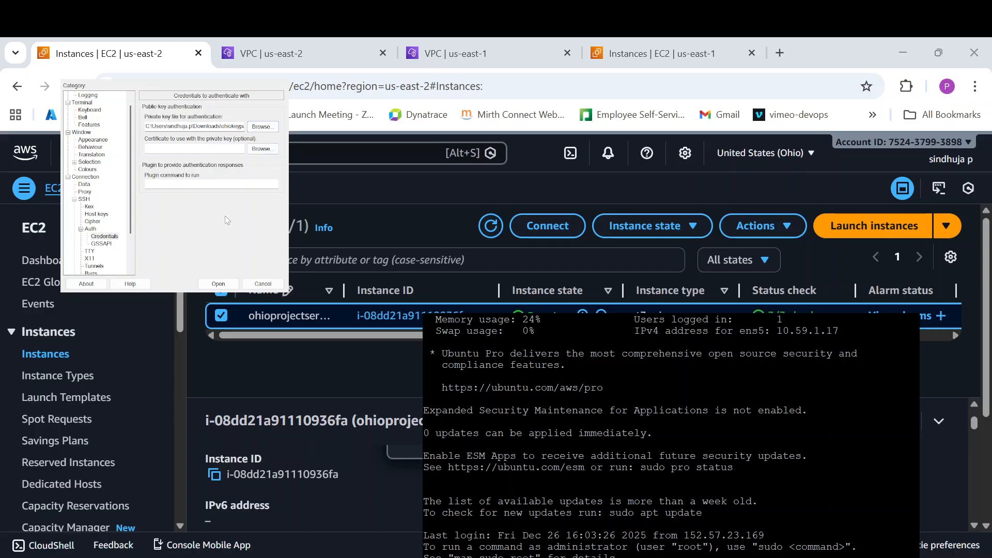
pyautogui.click(217, 284)
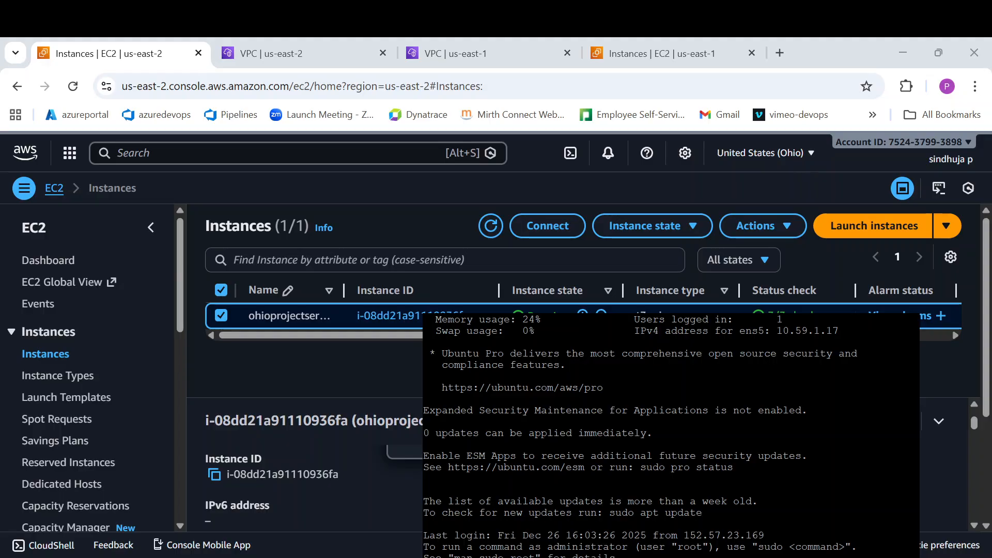
# Arrange the Virginia and Ohio terminal windows apart so both SSH sessions can be used side by side.
pyautogui.hotkey('alt', 'Tab')
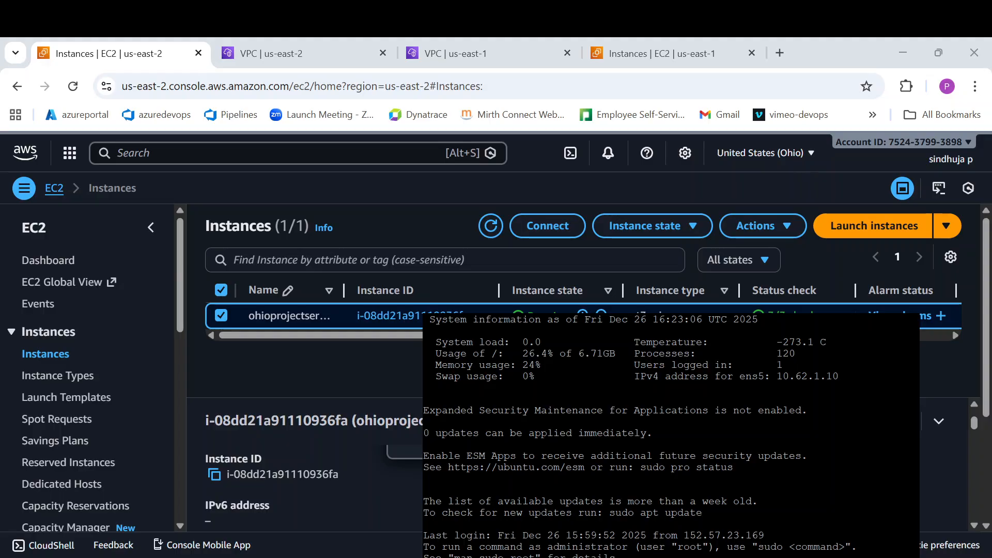
pyautogui.moveTo(620, 302); pyautogui.dragTo(652, 273)
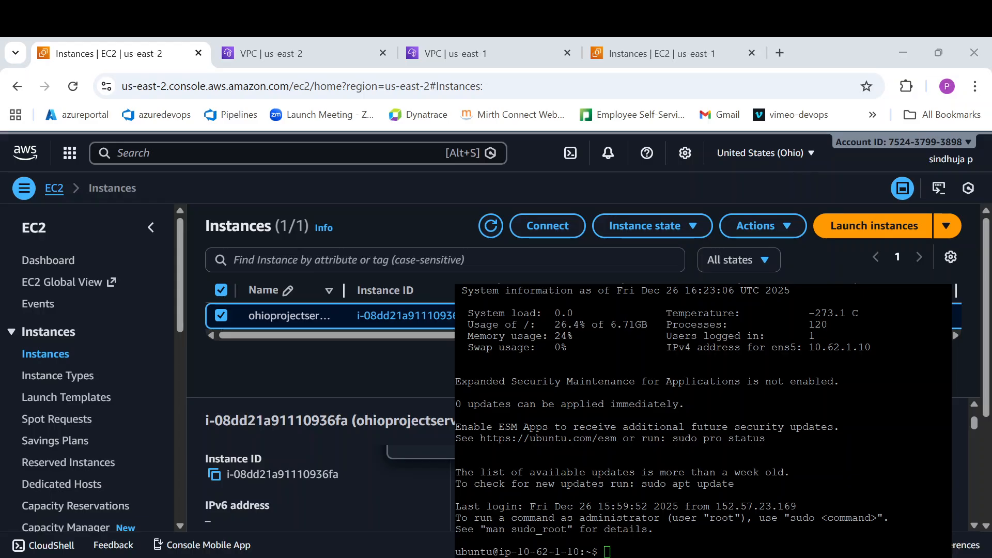
pyautogui.hotkey('alt', 'Tab')
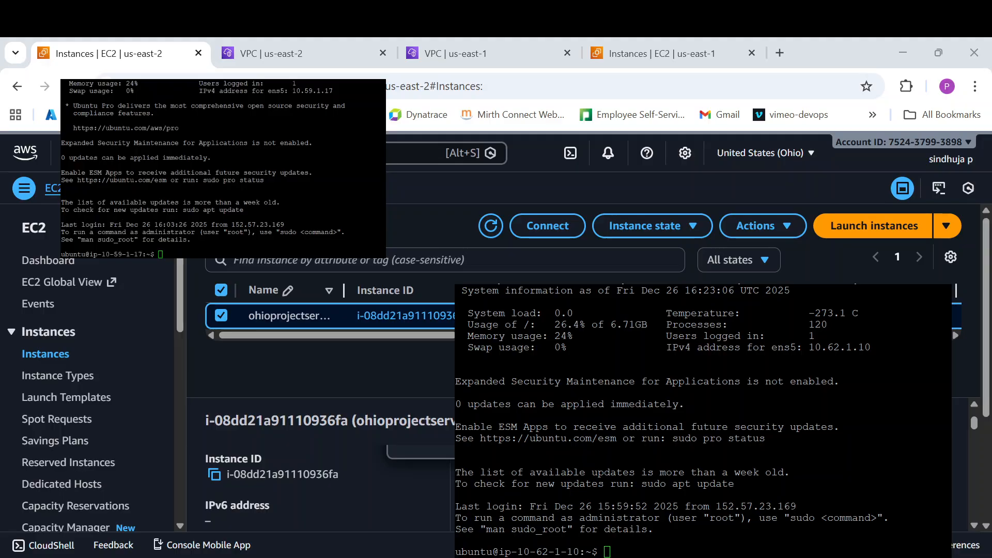
# From the Virginia server's terminal (10.59.1.17), ping the Ohio server's private address 10.62.1.10.
pyautogui.click(243, 254)
pyautogui.write('ping')
pyautogui.hotkey('alt', 'Tab')
pyautogui.click(232, 255)
pyautogui.write('10.62.1.10')
pyautogui.press('Return')
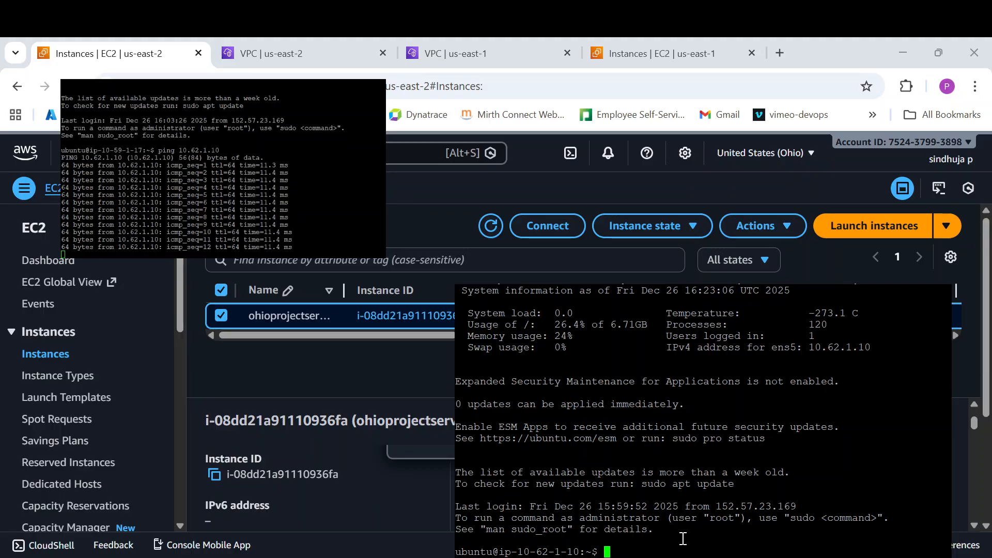
# From the Ohio server's terminal (10.62.1.10), ping the Virginia server's private address 10.59.1.17.
pyautogui.write('ping')
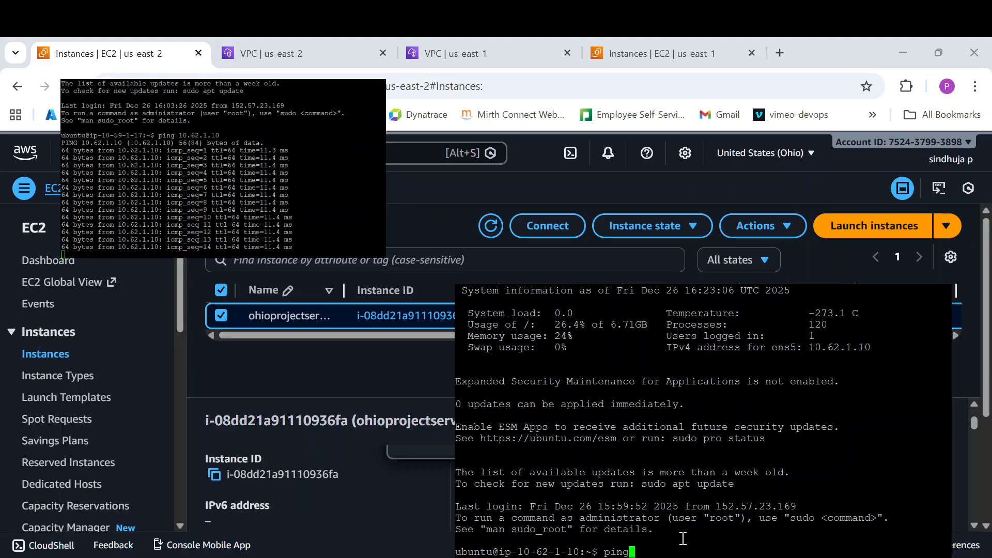
pyautogui.write(' 10.5')
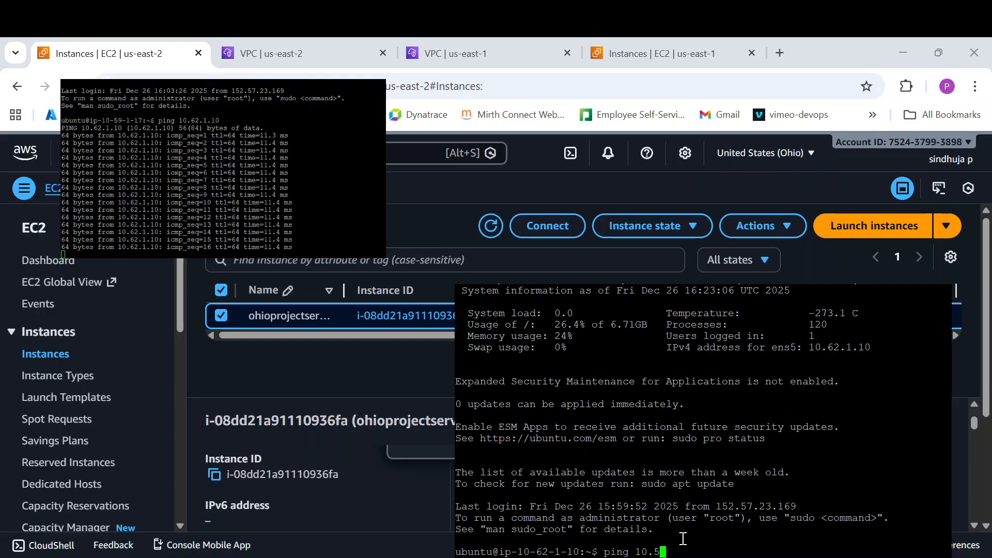
pyautogui.write('9.1.17')
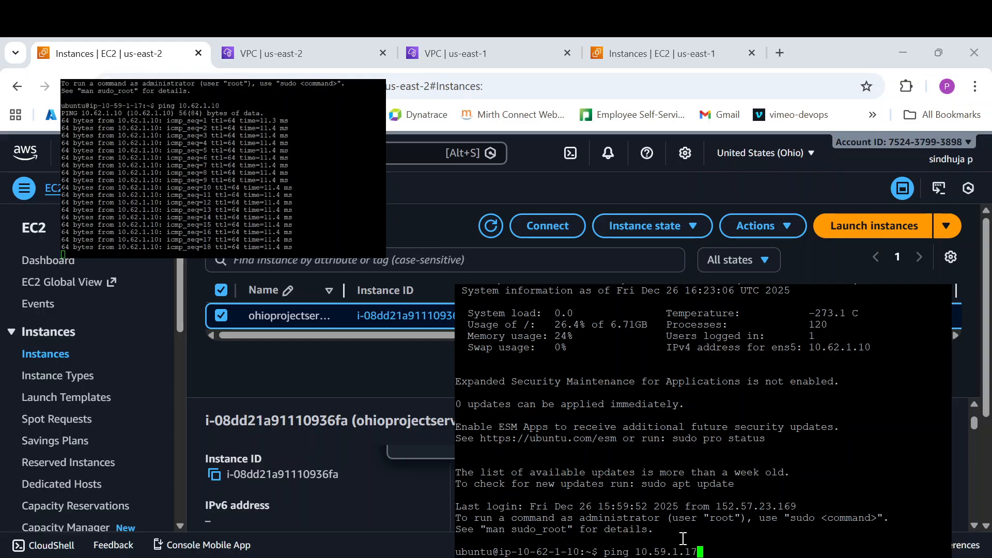
pyautogui.press('Return')
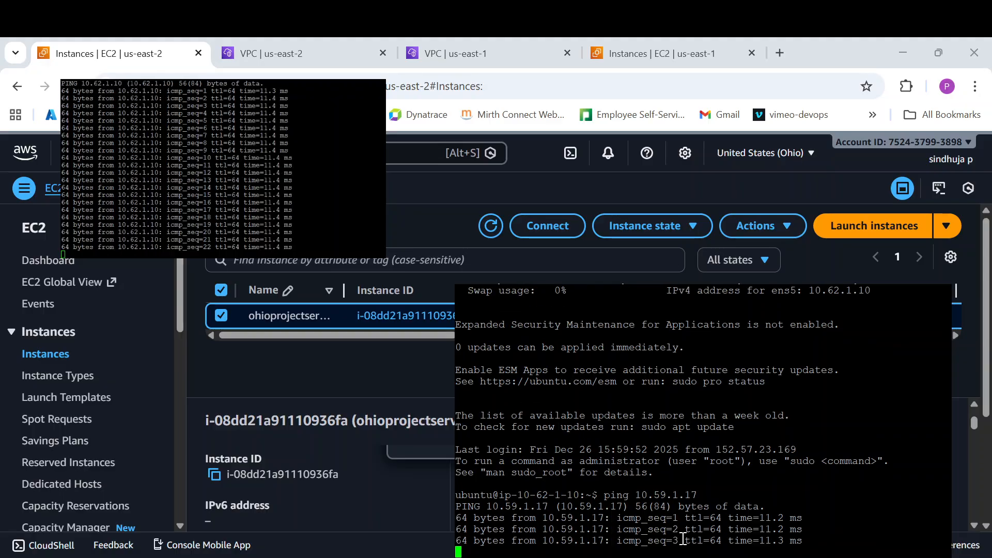
# Stop the running pings on both servers, minimizing the Ohio terminal window.
pyautogui.hotkey('ctrl', 'c')
pyautogui.click(876, 282)
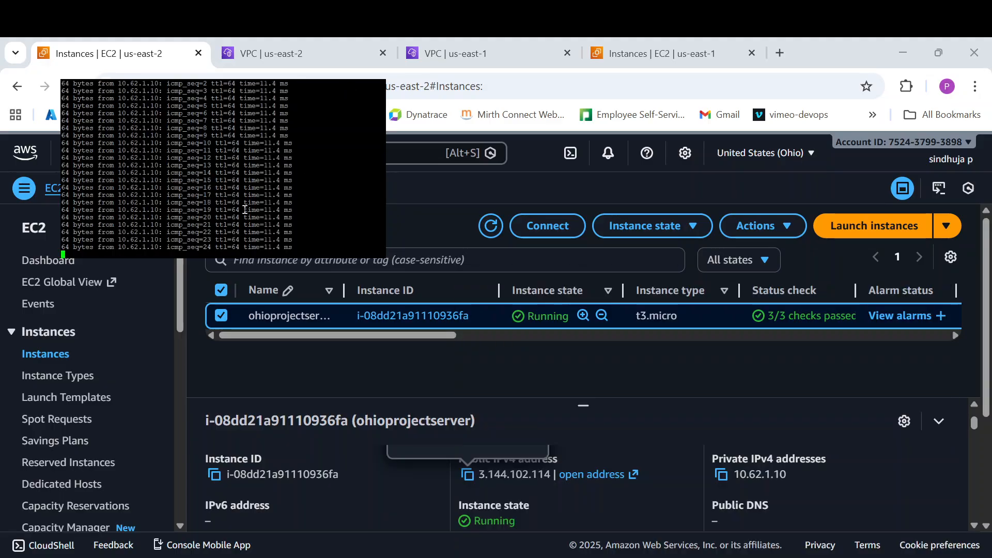
pyautogui.hotkey('ctrl', 'c')
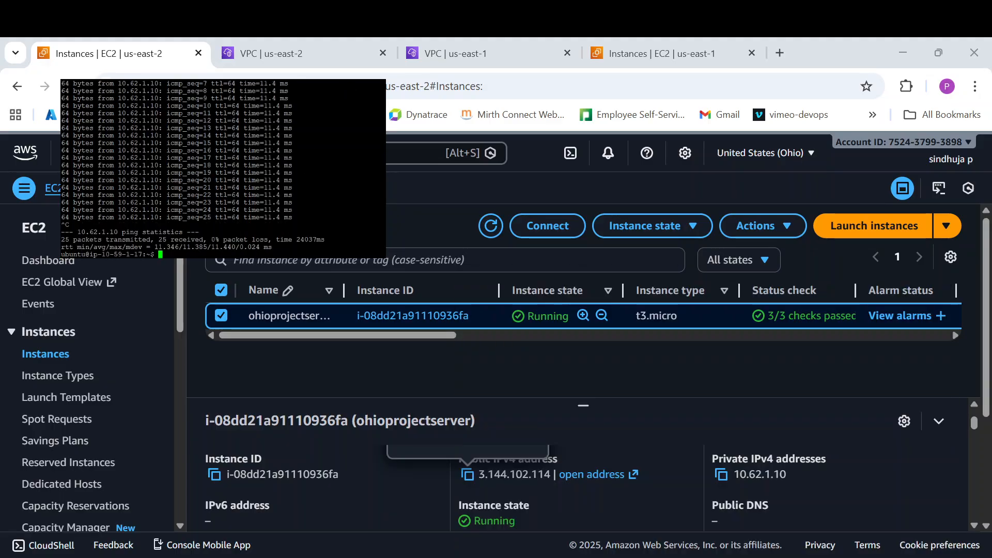
# Switch to the VPC console and remove the 10.59.0.0/16 peering connection route from ohio-routetable in us-east-2, saving the changes.
pyautogui.hotkey('alt', 'Tab')
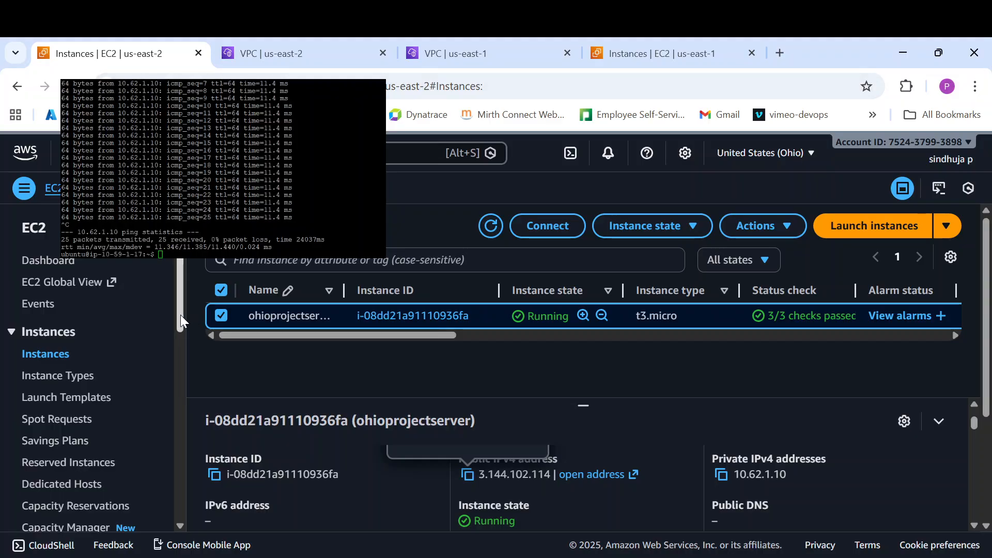
pyautogui.moveTo(180, 314)
pyautogui.mouseDown()
pyautogui.moveTo(167, 379)
pyautogui.moveTo(168, 325)
pyautogui.mouseUp()
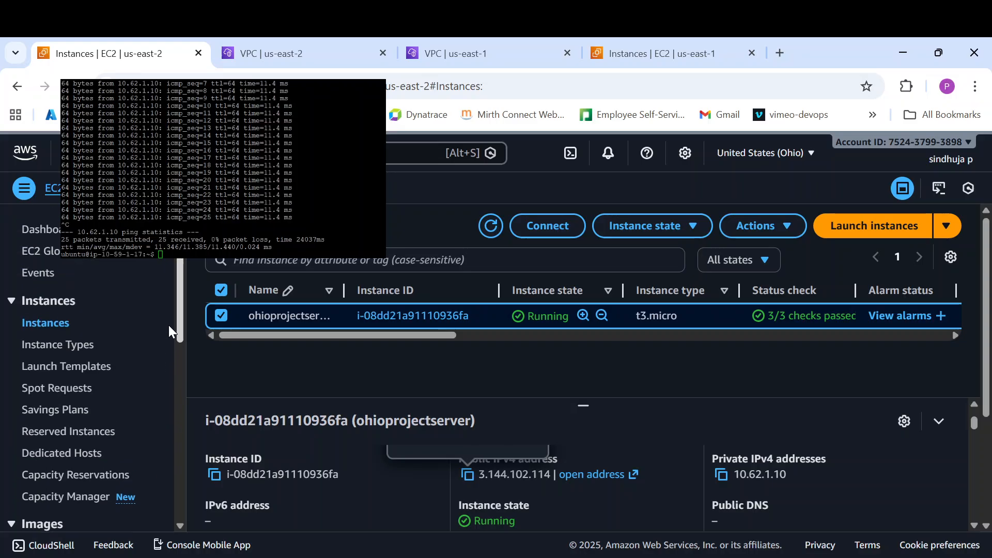
pyautogui.click(268, 47)
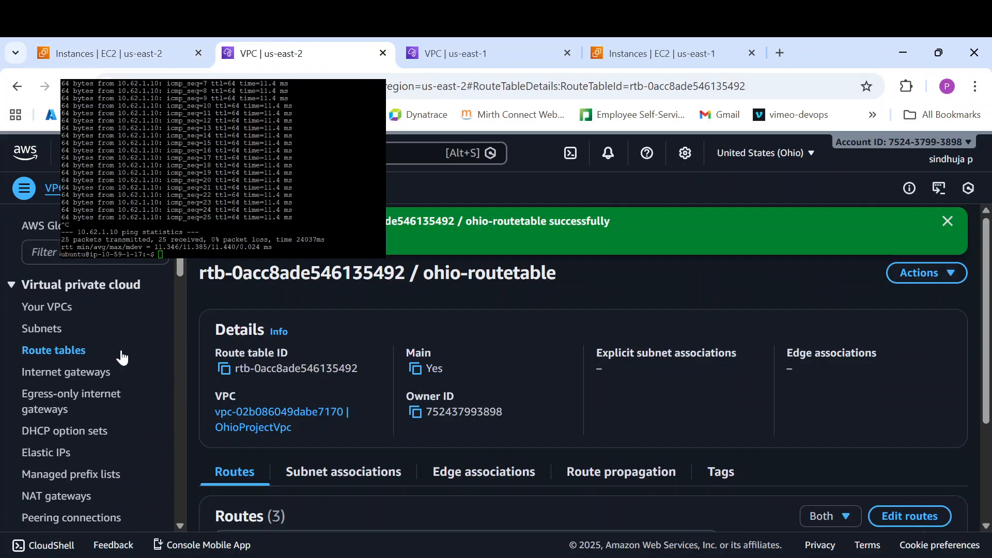
pyautogui.scroll(-3, 986, 354)
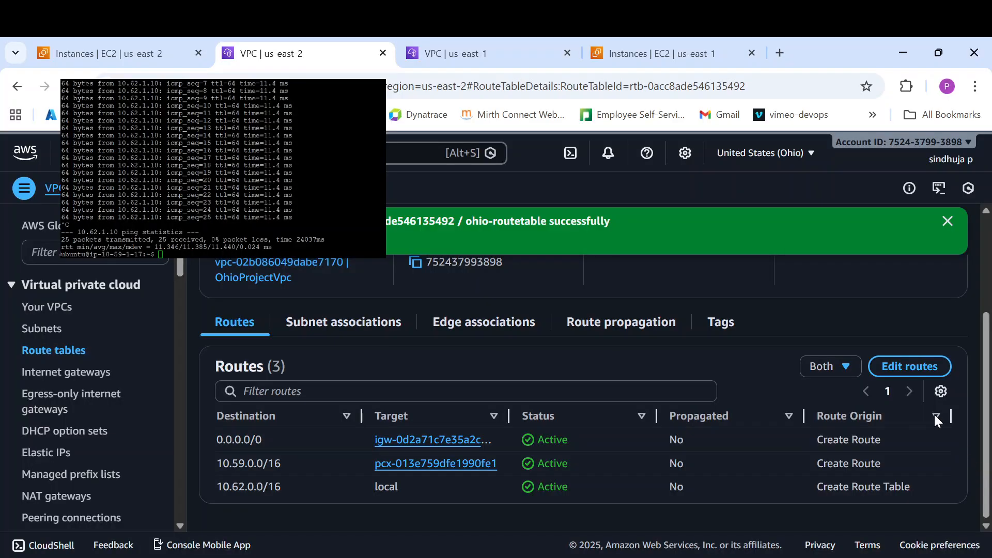
pyautogui.click(903, 368)
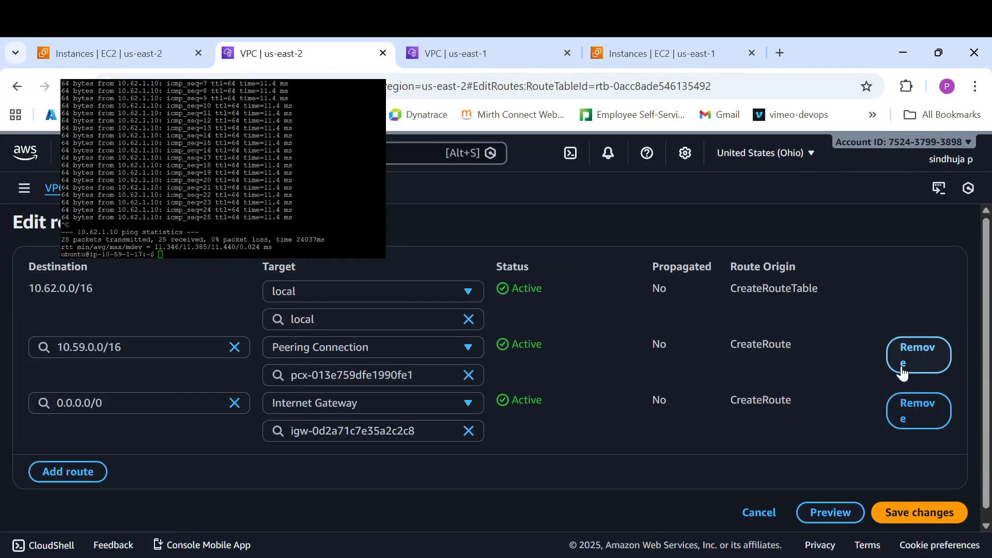
pyautogui.click(933, 356)
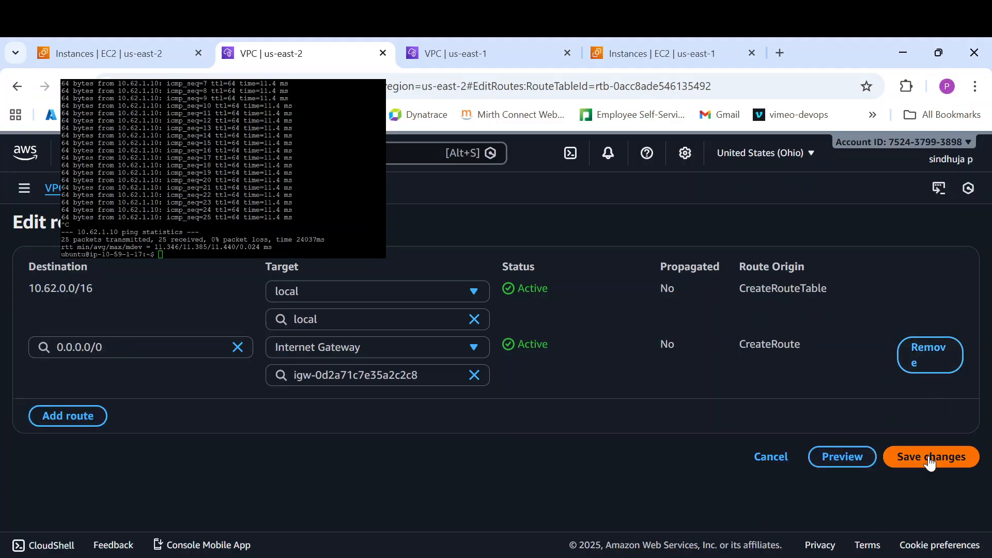
pyautogui.click(925, 457)
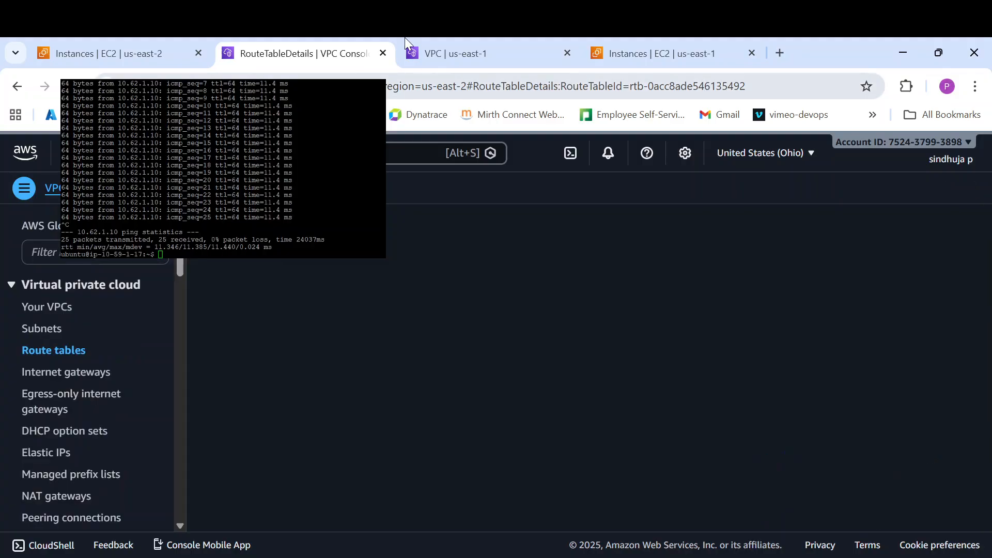
# Remove the 10.62.0.0/16 peering connection route from projectvpcRT in us-east-1, save the changes and review the remaining routes.
pyautogui.click(449, 57)
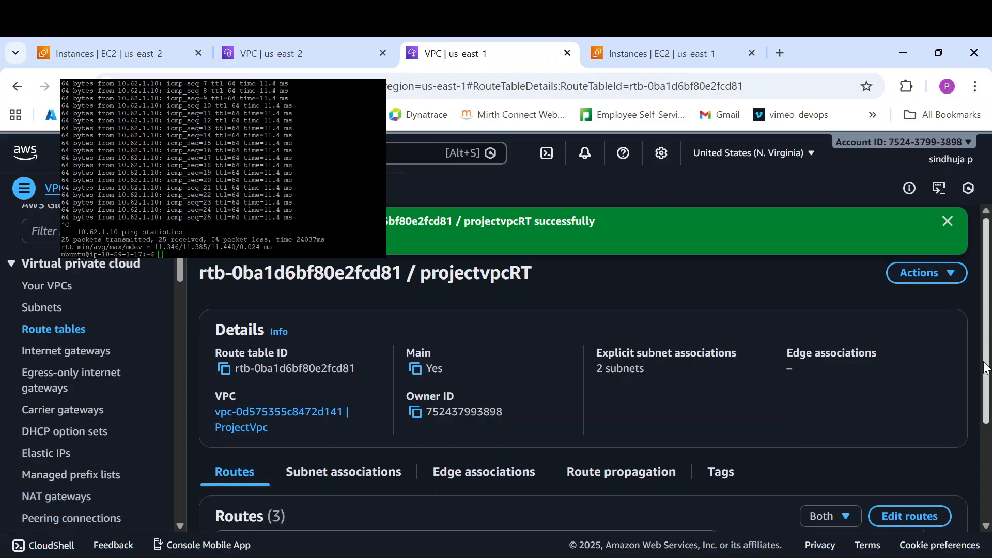
pyautogui.scroll(-2, 908, 377)
pyautogui.click(909, 394)
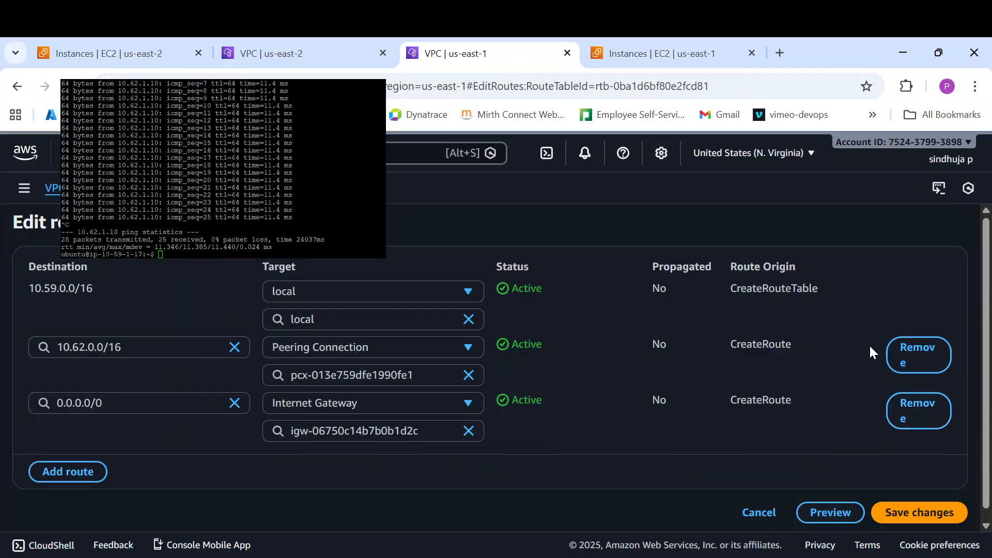
pyautogui.click(935, 361)
pyautogui.click(928, 456)
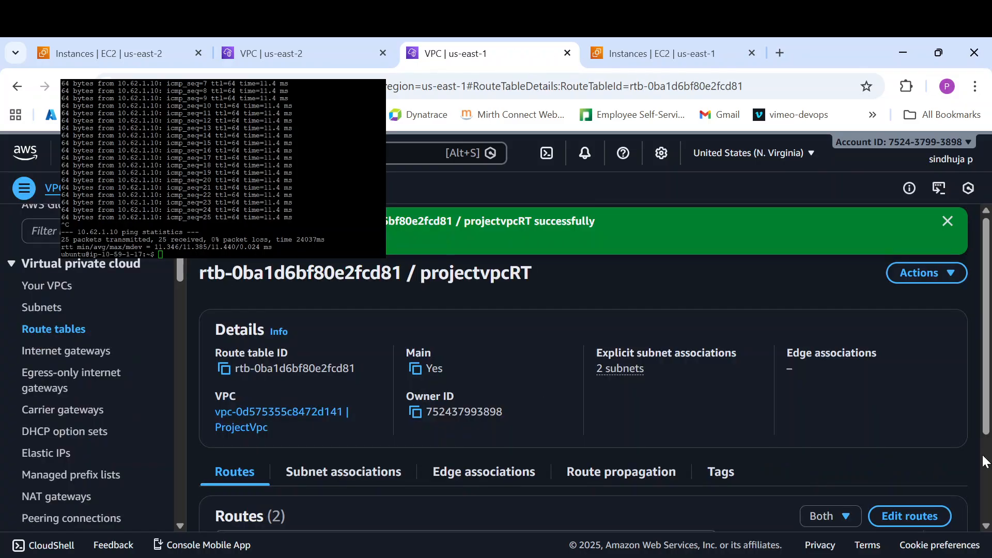
pyautogui.scroll(-3, 987, 509)
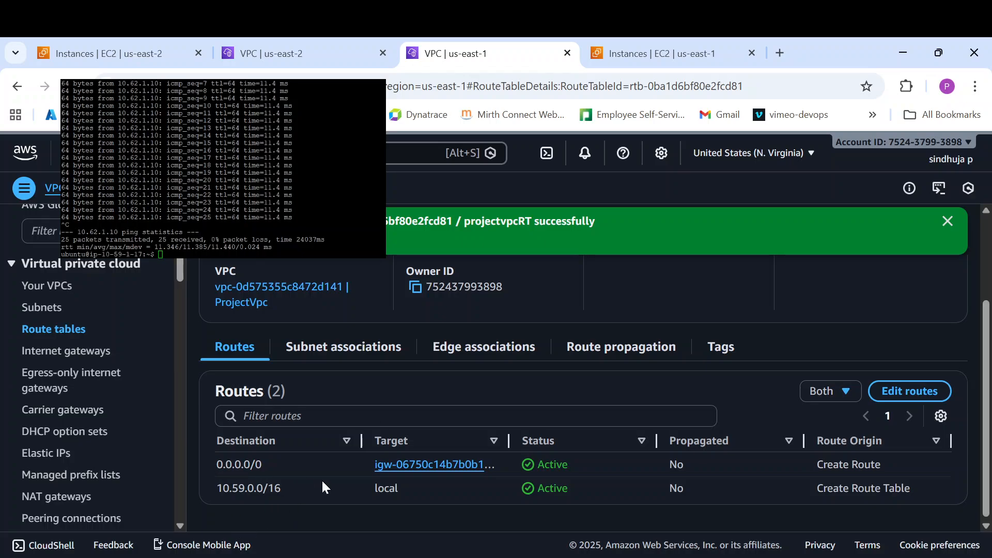
# Return to the Virginia server's terminal and ping 10.62.1.10 again to retest connectivity without the peering routes.
pyautogui.hotkey('alt', 'Tab')
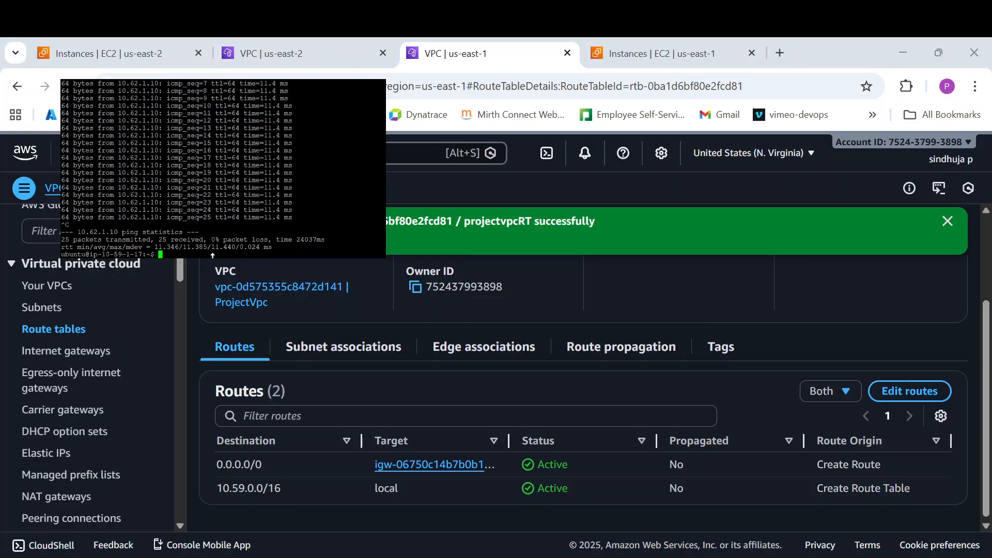
pyautogui.hotkey('alt', 'Tab')
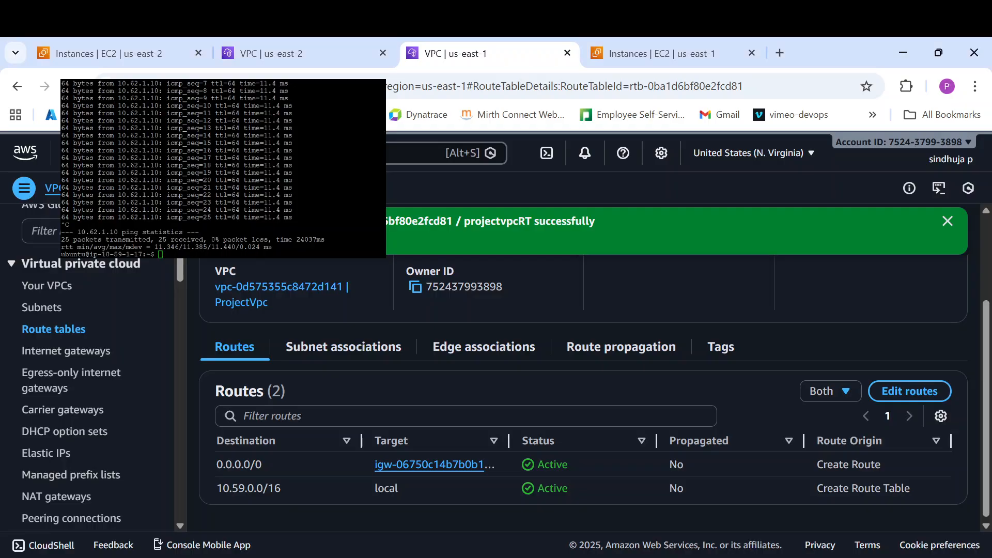
pyautogui.hotkey('alt', 'Tab')
pyautogui.hotkey('alt', 'Tab')
pyautogui.press('Up')
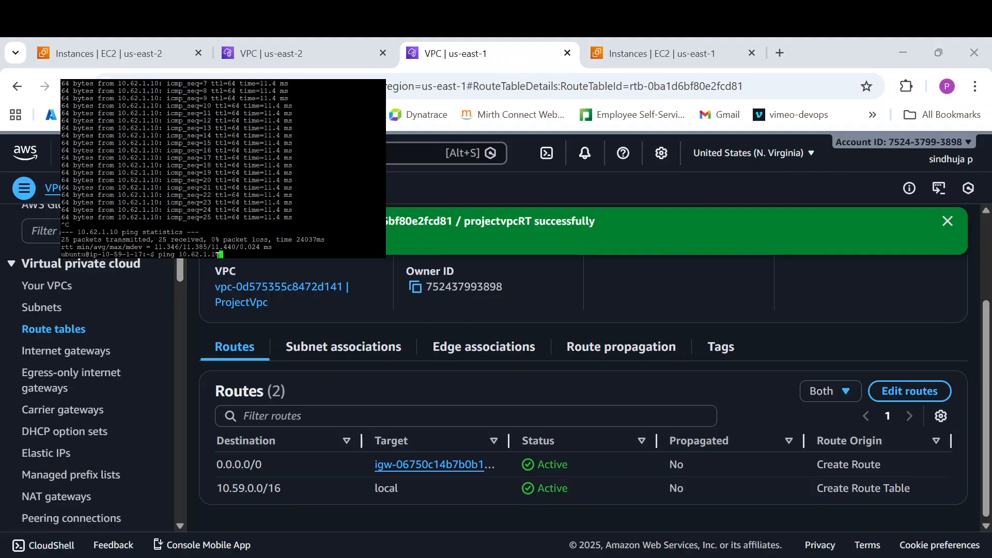
pyautogui.press('Return')
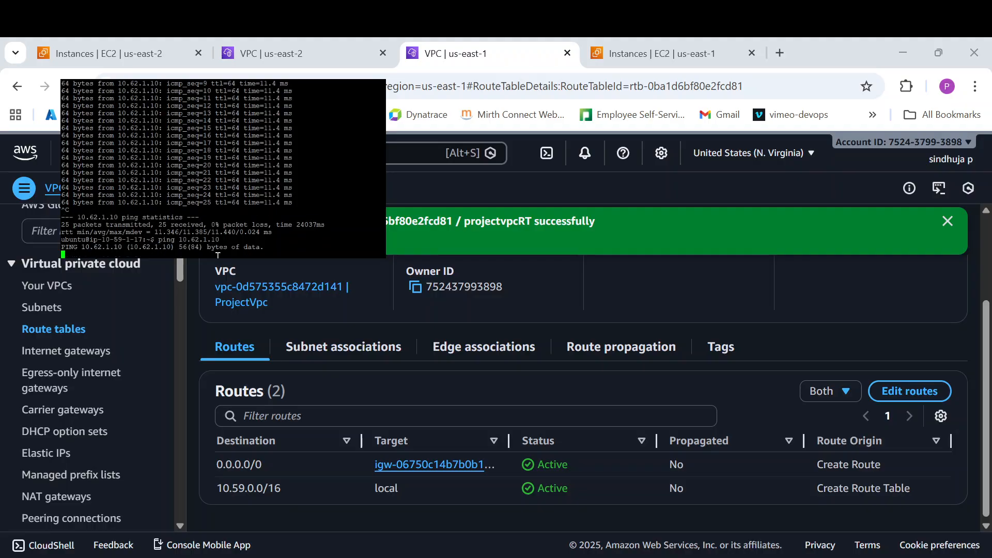